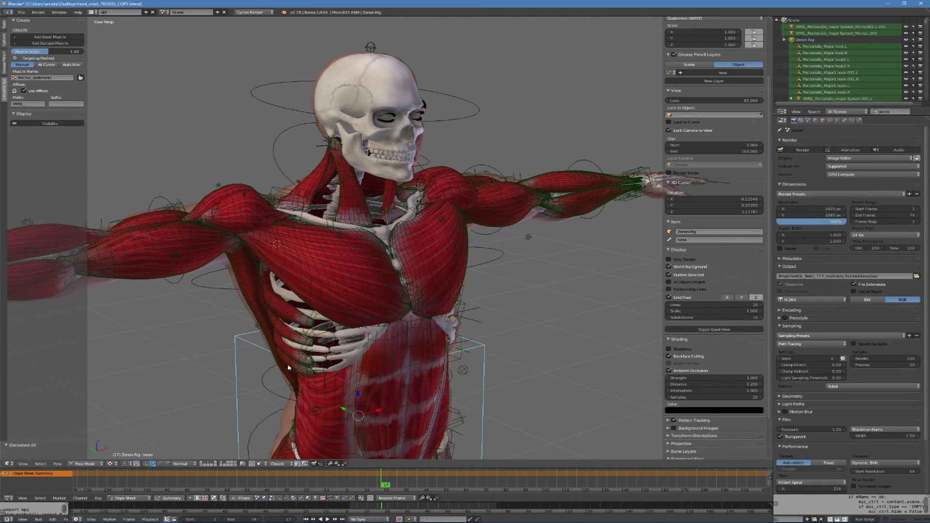
# Select the left pectoralis major muscle and examine its mesh in and out of Edit Mode from the front
pyautogui.rightClick(338, 282)
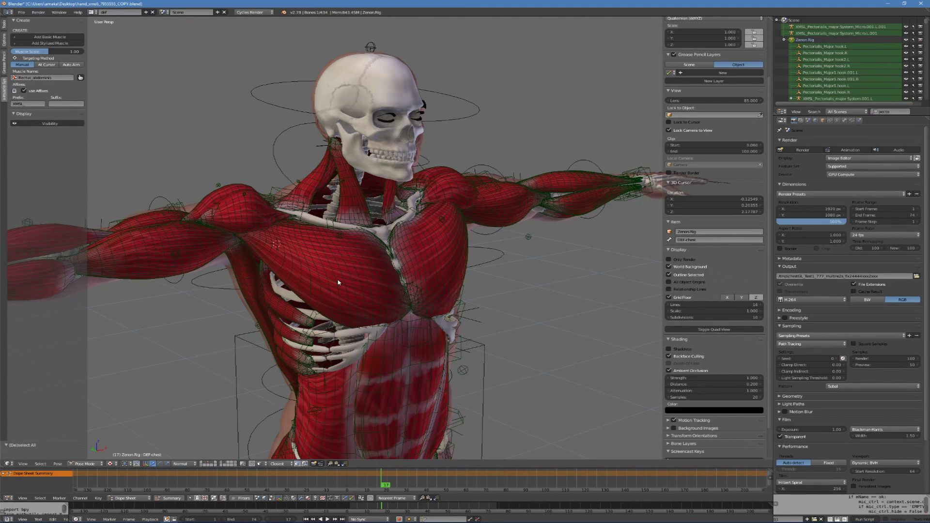
pyautogui.rightClick(467, 264)
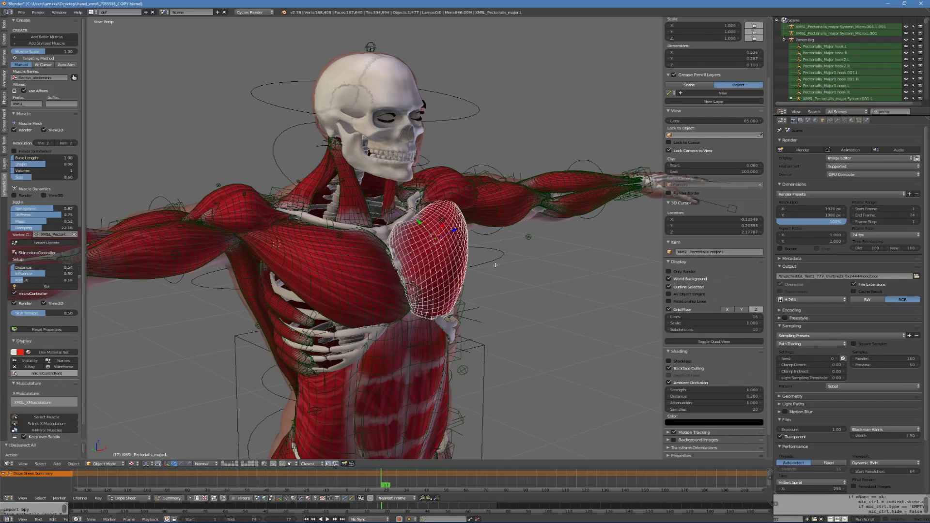
pyautogui.press('Tab')
pyautogui.moveTo(542, 269); pyautogui.dragTo(368, 234, button='middle')
pyautogui.scroll(3, 370, 221)
pyautogui.press('Tab')
pyautogui.scroll(-5, 380, 233)
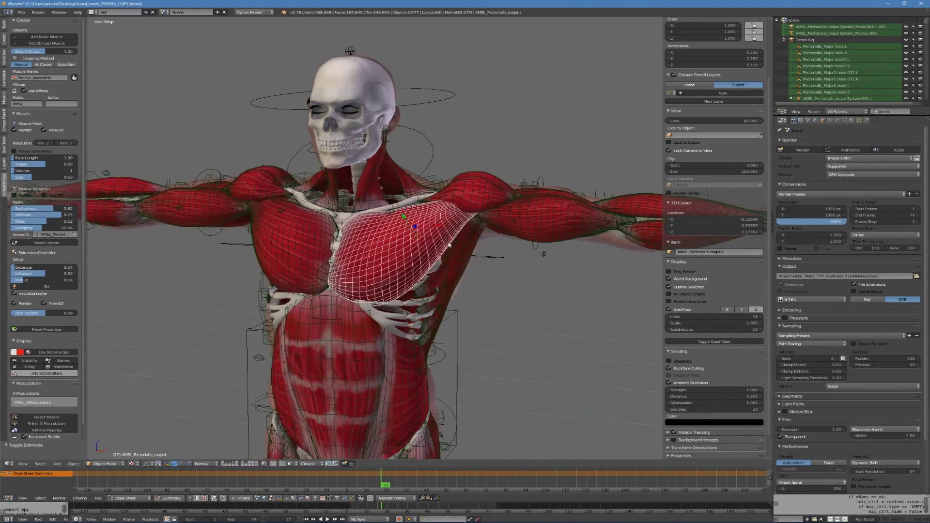
pyautogui.moveTo(368, 233); pyautogui.dragTo(358, 234, button='middle')
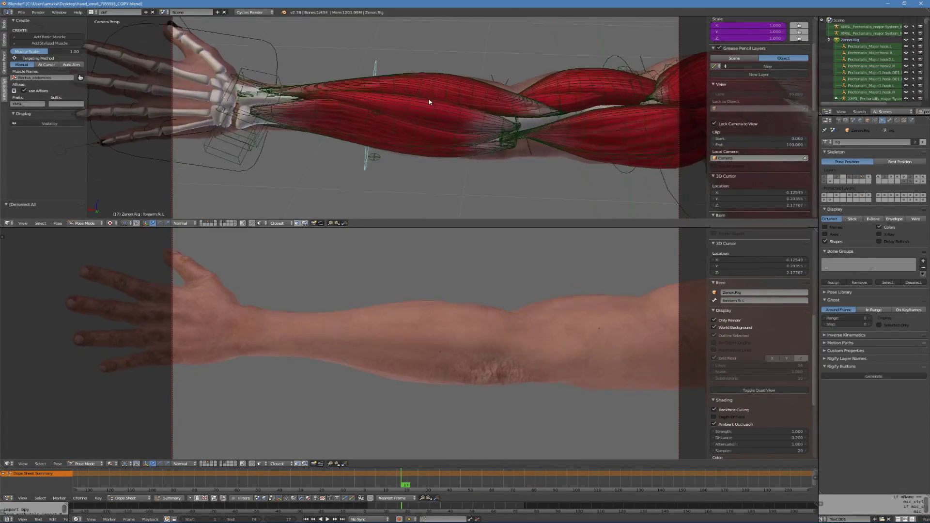
# Try moving the left biceps brachii muscle to test how the skin responds in the lower view
pyautogui.scroll(5, 300, 98)
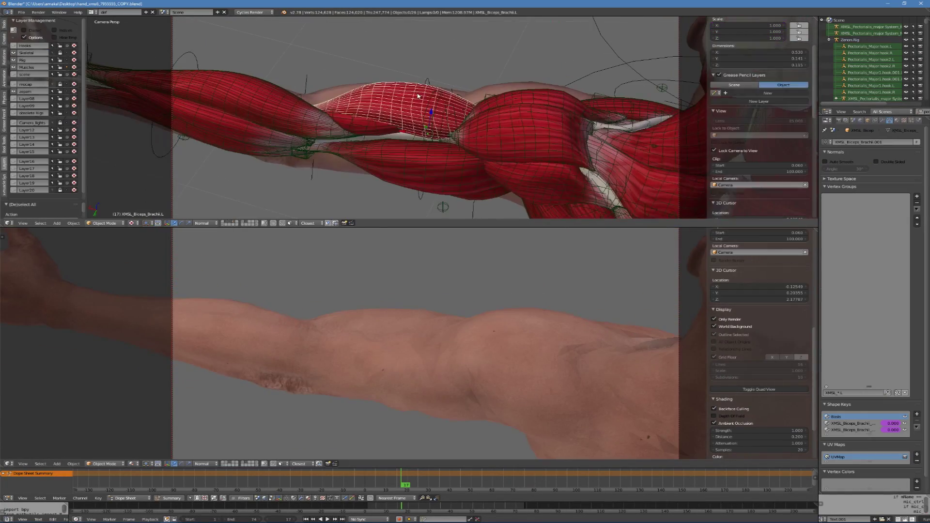
pyautogui.moveTo(427, 96); pyautogui.dragTo(450, 86, button='middle')
pyautogui.press('g')
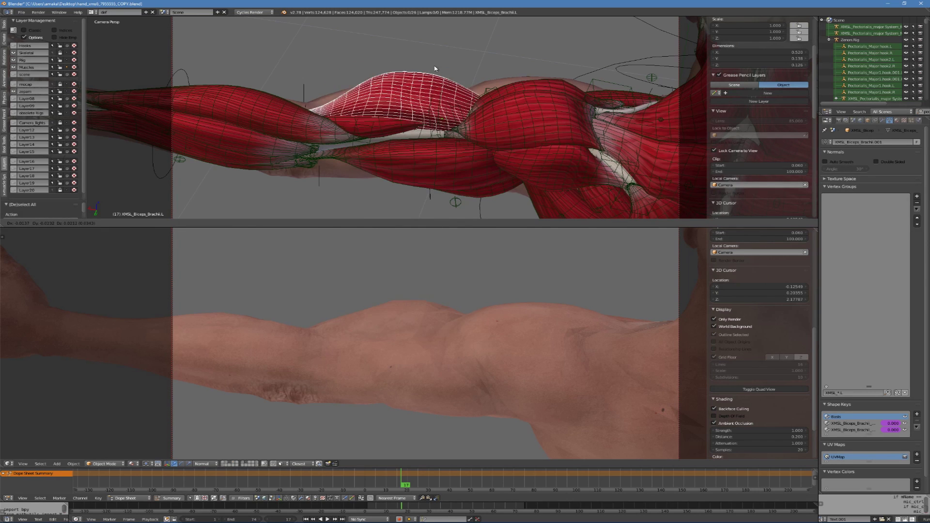
pyautogui.rightClick(442, 191)
pyautogui.moveTo(441, 191); pyautogui.dragTo(472, 113, button='middle')
pyautogui.press('g')
pyautogui.rightClick(448, 145)
# Select the left rear deltoid muscle and try moving it to test the shoulder skin's response
pyautogui.rightClick(504, 110)
pyautogui.press('g')
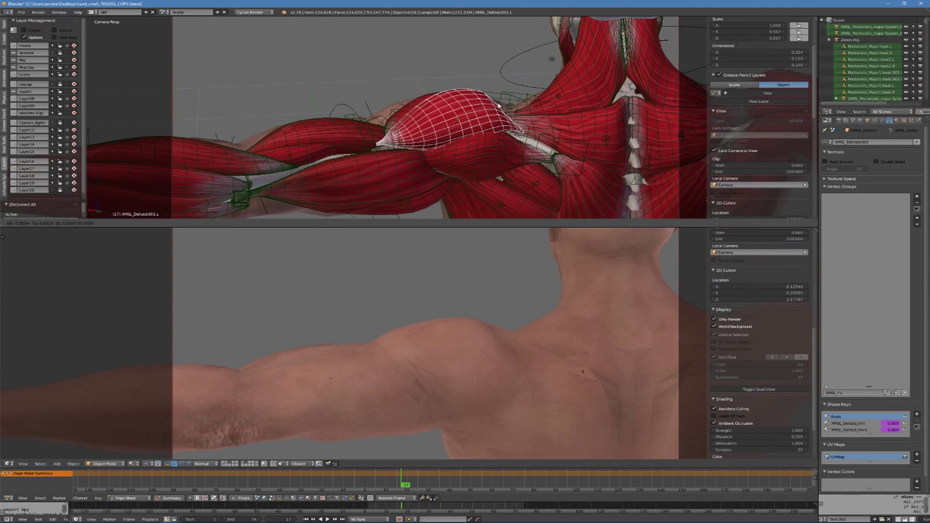
pyautogui.rightClick(499, 106)
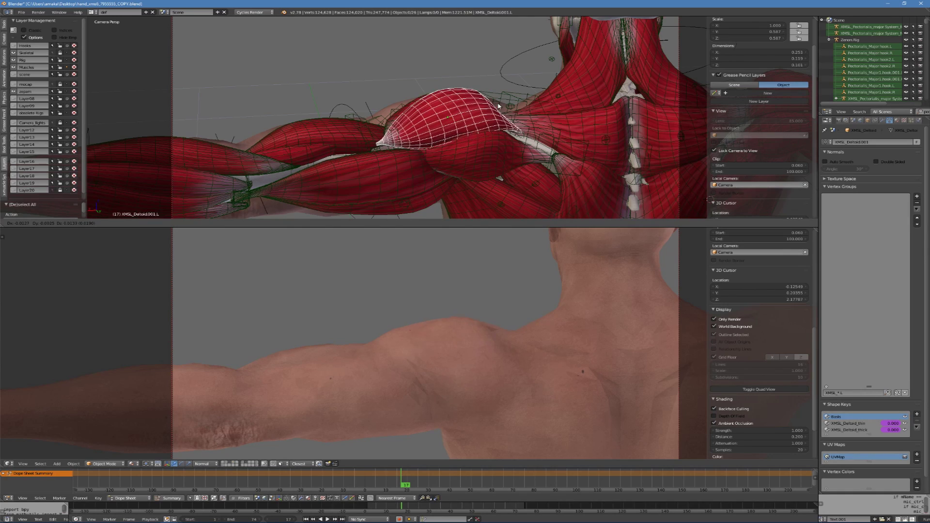
# Filter the skin mesh's XMSL vertex groups with *.R and select the infraspinatus DEF-shoulder.R group
pyautogui.scroll(-3, 499, 106)
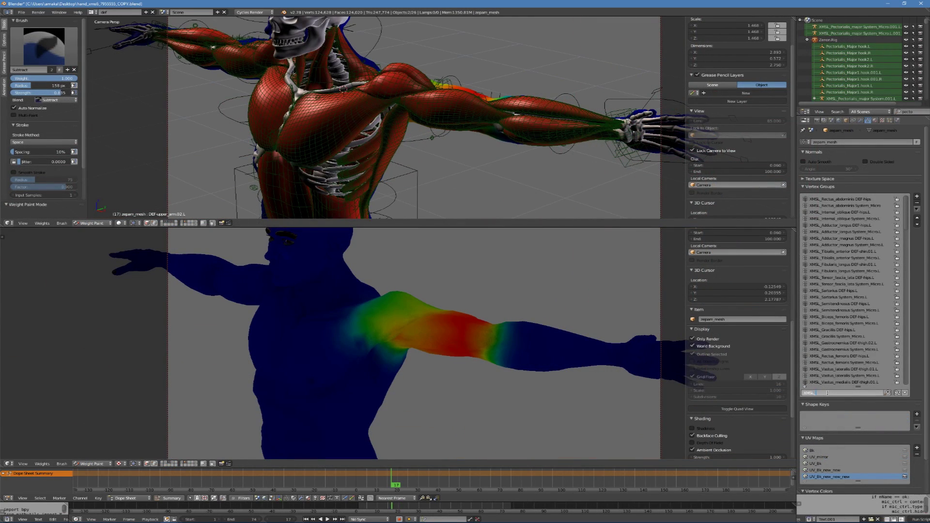
pyautogui.write('*.R')
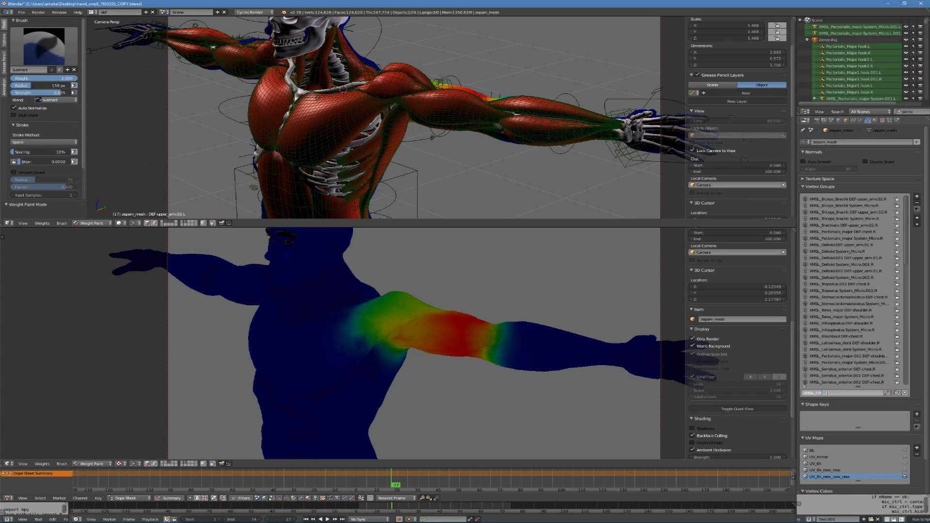
pyautogui.press('Return')
pyautogui.click(855, 310)
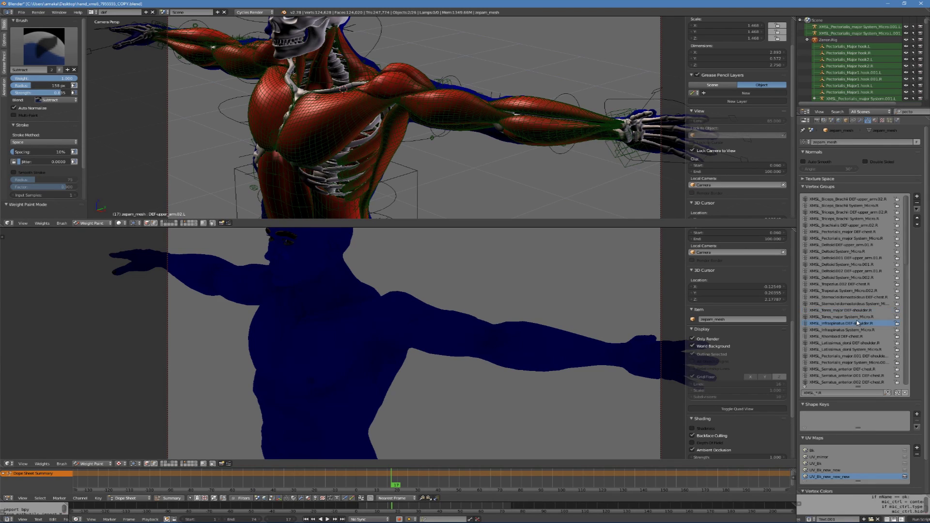
pyautogui.click(856, 322)
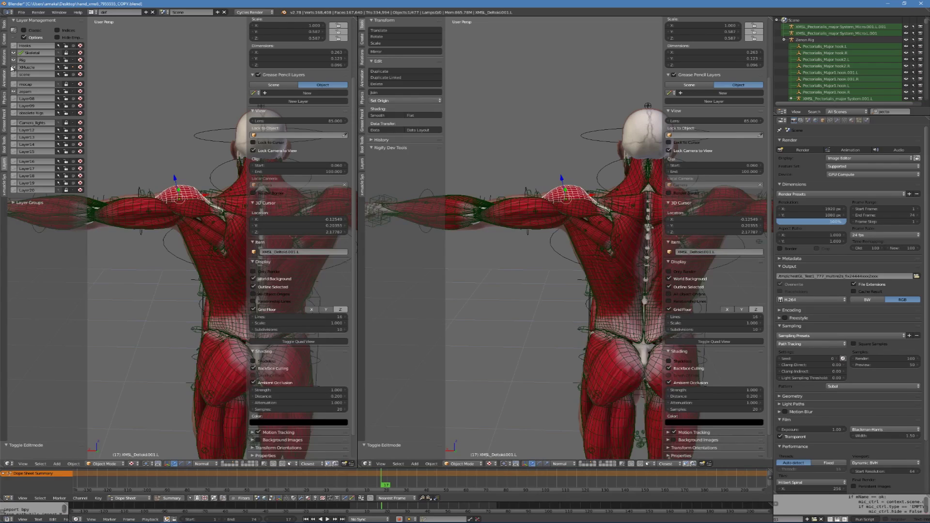
# Toggle the visibility of the XMuscle layer and hide the Skeletal layer
pyautogui.click(12, 68)
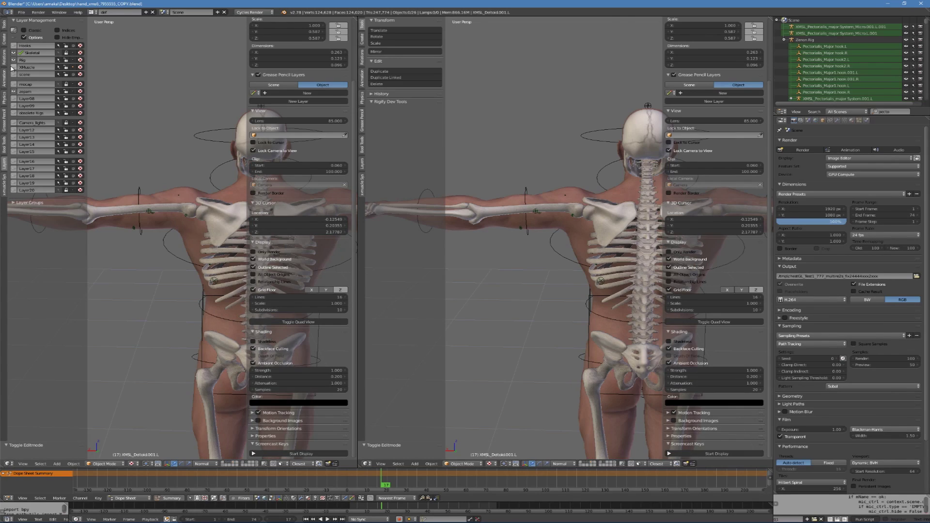
pyautogui.click(12, 68)
pyautogui.click(12, 67)
pyautogui.click(12, 67)
pyautogui.click(12, 53)
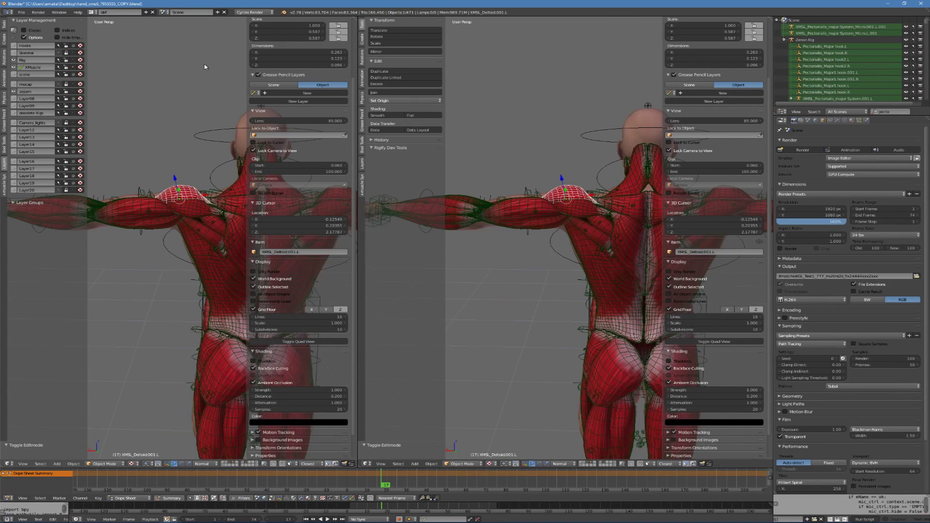
# Split the right-hand 3D view into two stacked views and toggle layer visibility from the upper view's own layer management
pyautogui.moveTo(773, 18); pyautogui.dragTo(411, 290)
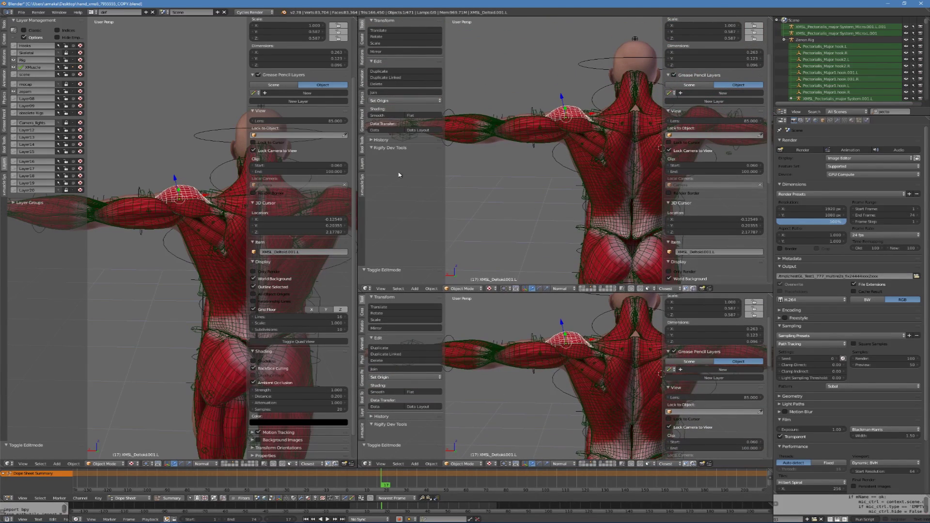
pyautogui.click(362, 162)
pyautogui.click(372, 68)
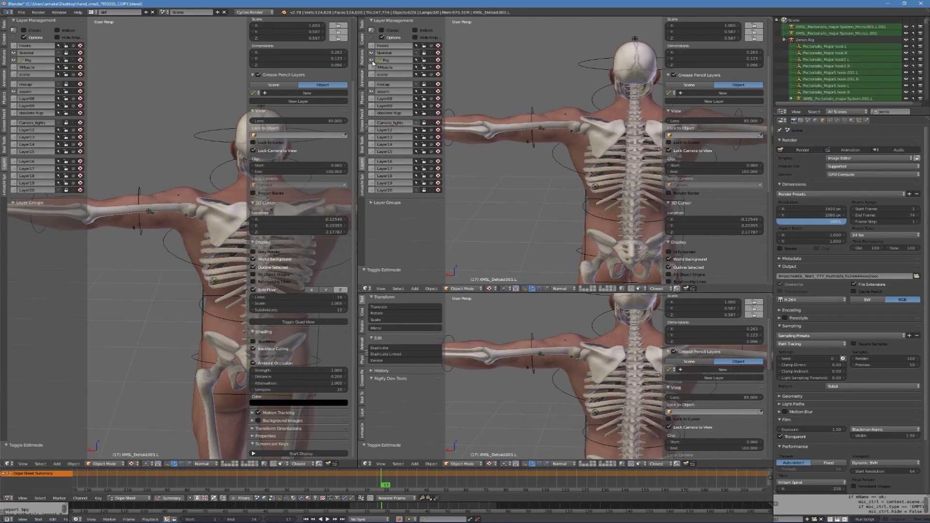
pyautogui.click(372, 68)
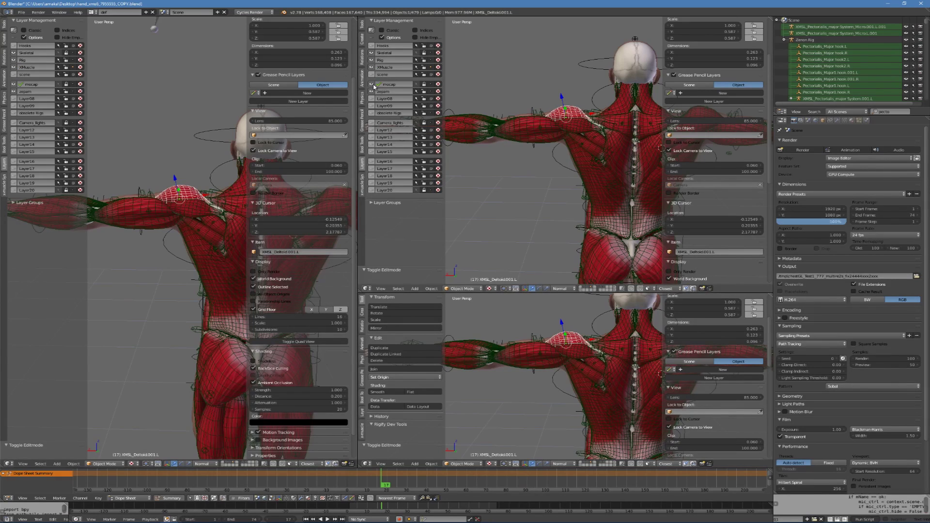
pyautogui.click(372, 75)
pyautogui.click(371, 75)
# Unlock the upper 3D view's camera and layers from the scene, then join the split views back together
pyautogui.click(622, 287)
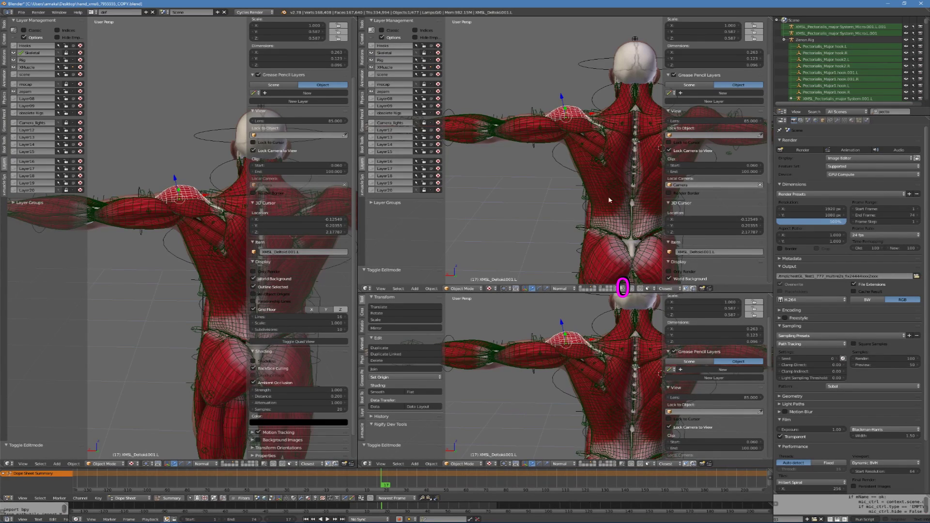
pyautogui.scroll(-2, 592, 170)
pyautogui.moveTo(554, 171)
pyautogui.mouseDown(button='middle')
pyautogui.moveTo(536, 180)
pyautogui.moveTo(552, 175)
pyautogui.mouseUp(button='middle')
pyautogui.scroll(2, 552, 175)
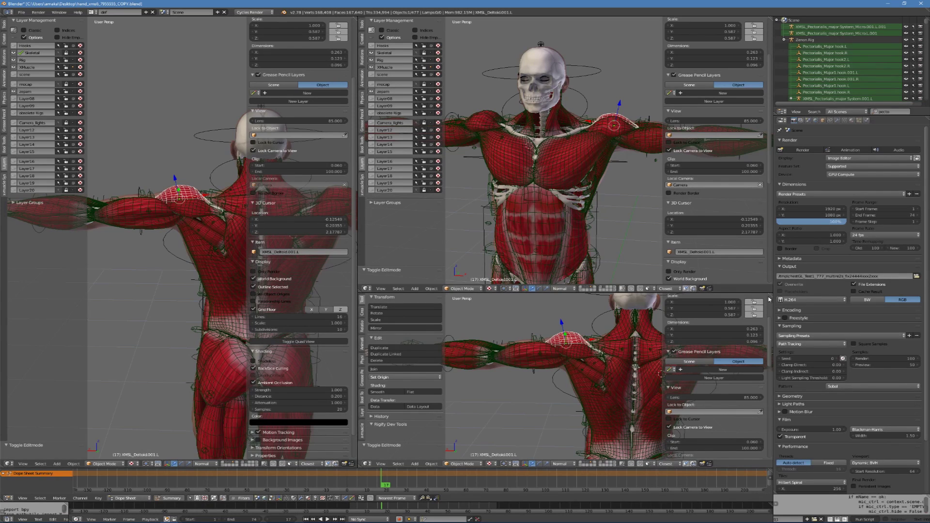
pyautogui.moveTo(771, 292)
pyautogui.mouseDown()
pyautogui.moveTo(770, 272)
pyautogui.moveTo(357, 30)
pyautogui.moveTo(420, 74)
pyautogui.mouseUp()
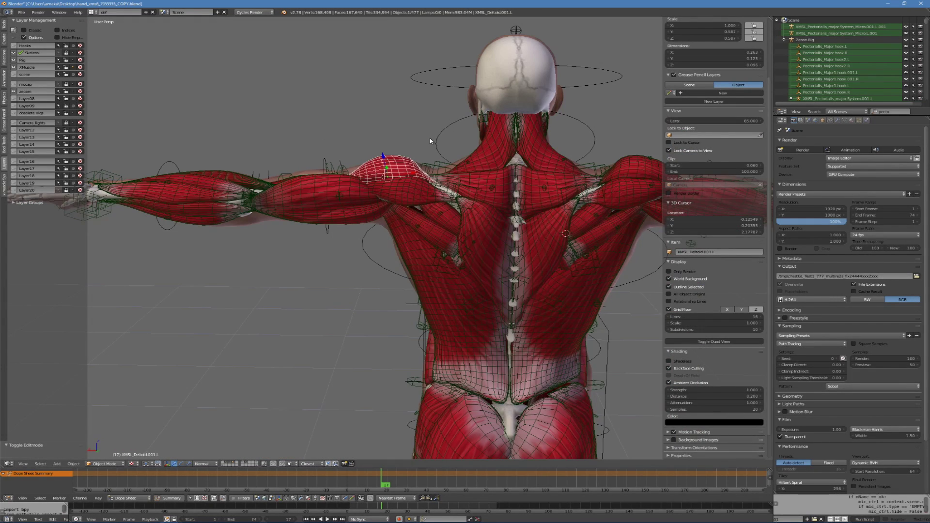
# Deselect everything and select the left triceps brachii muscle from the back of the body
pyautogui.keyDown('shift'); pyautogui.moveTo(409, 132); pyautogui.dragTo(339, 105, button='middle'); pyautogui.keyUp('shift')
pyautogui.scroll(-2, 336, 116)
pyautogui.moveTo(336, 138); pyautogui.dragTo(320, 171, button='middle')
pyautogui.press('a')
pyautogui.rightClick(315, 174)
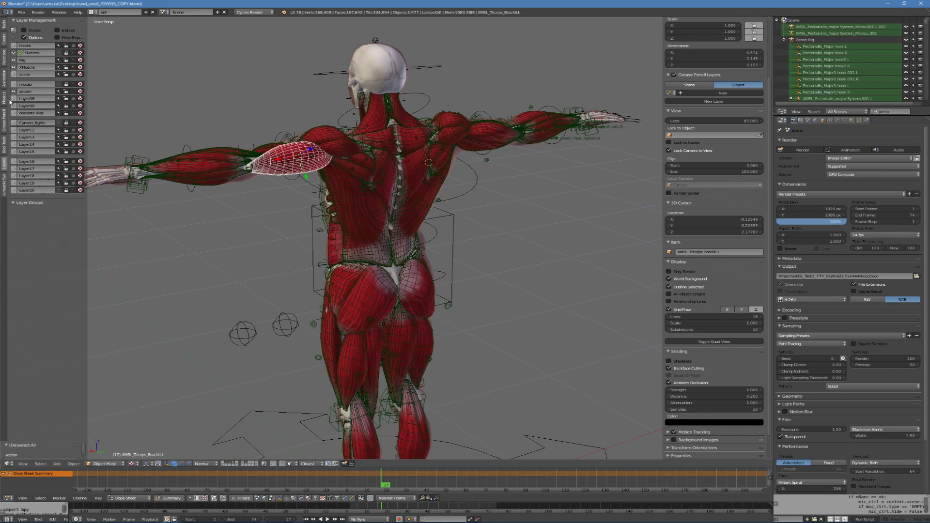
# Select the whole X-Musculature with the muscle tools and try to move it to another layer
pyautogui.click(4, 182)
pyautogui.scroll(-2, 39, 248)
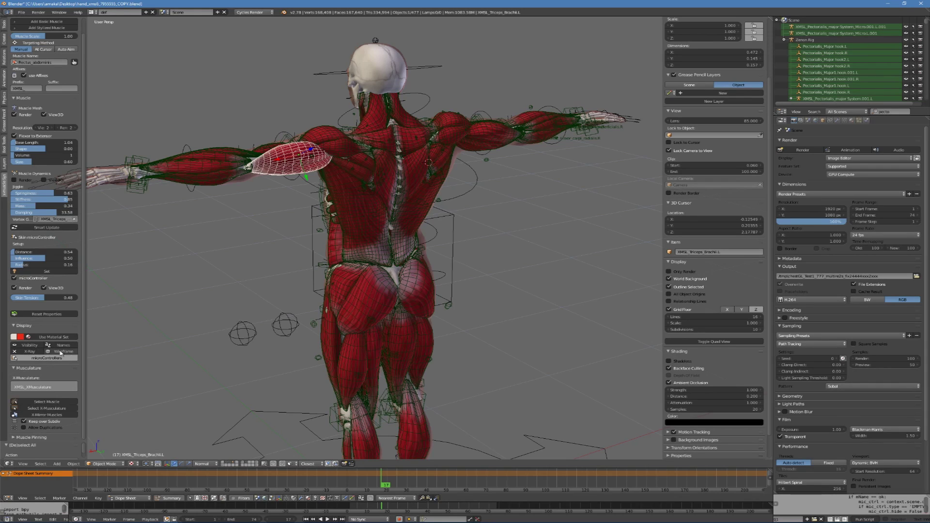
pyautogui.scroll(2, 51, 345)
pyautogui.scroll(-2, 29, 347)
pyautogui.click(49, 409)
pyautogui.press('m')
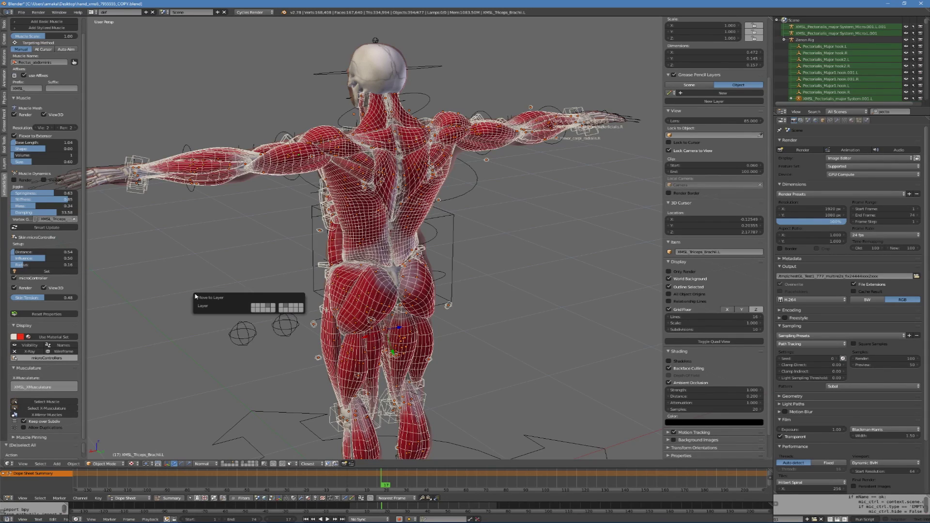
pyautogui.click(289, 307)
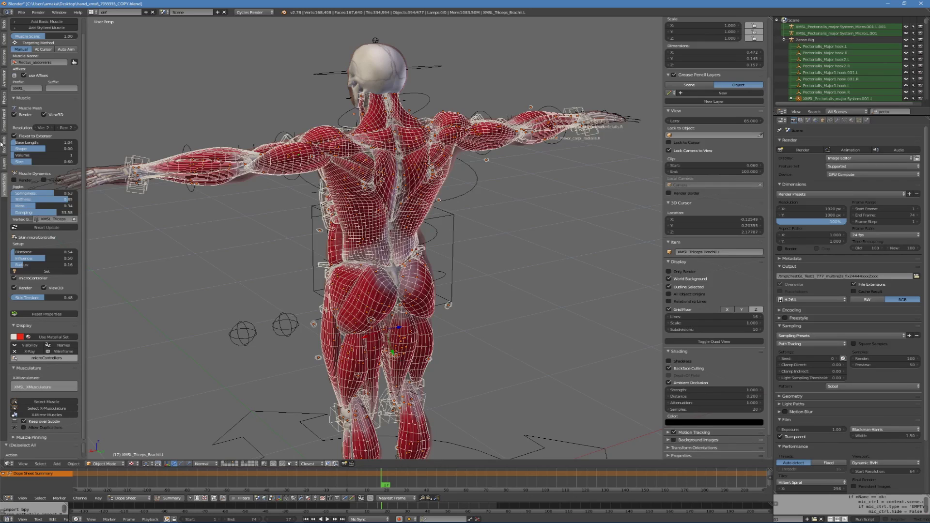
# Edit the name of the XMuscle layer in the layer management list
pyautogui.click(4, 162)
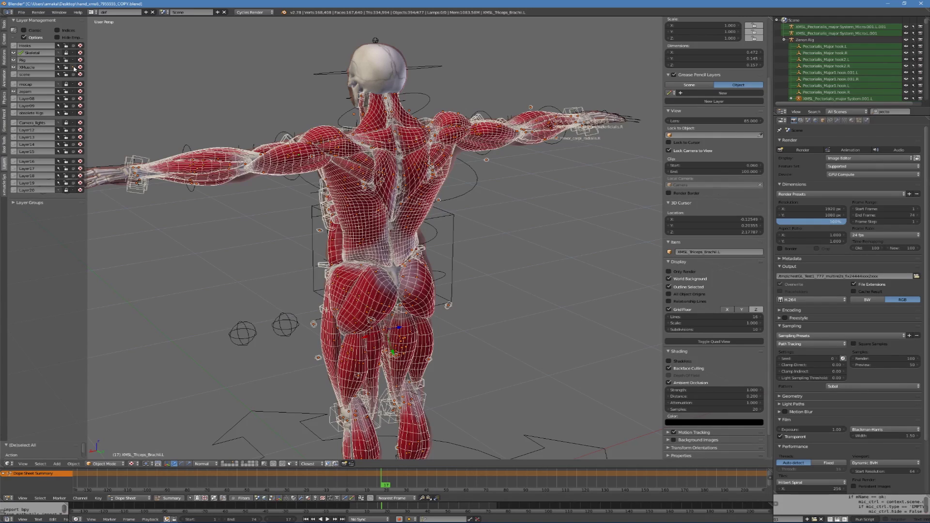
pyautogui.doubleClick(44, 67)
pyautogui.press('BackSpace')
pyautogui.press('Return')
# Return to the muscle creation tools and deselect the entire musculature
pyautogui.click(7, 179)
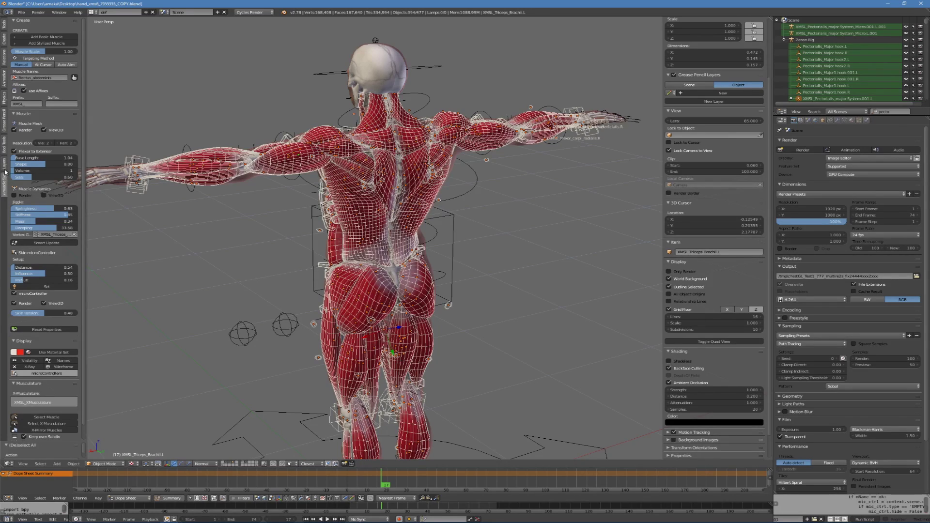
pyautogui.keyDown('shift'); pyautogui.moveTo(234, 189); pyautogui.dragTo(254, 211, button='middle'); pyautogui.keyUp('shift')
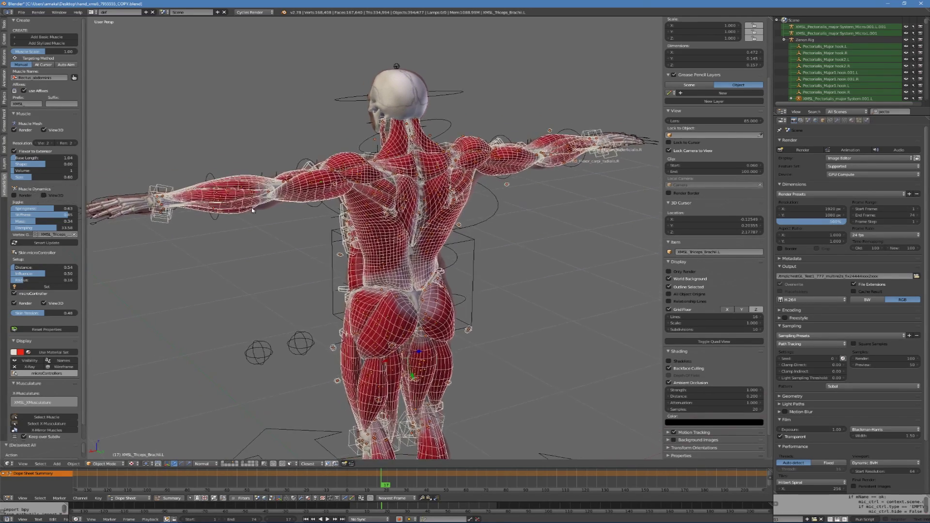
pyautogui.press('a')
# Split the 3D view into upper and lower views and show the XMuscle layer in the upper one
pyautogui.scroll(1, 485, 112)
pyautogui.moveTo(771, 20); pyautogui.dragTo(753, 293)
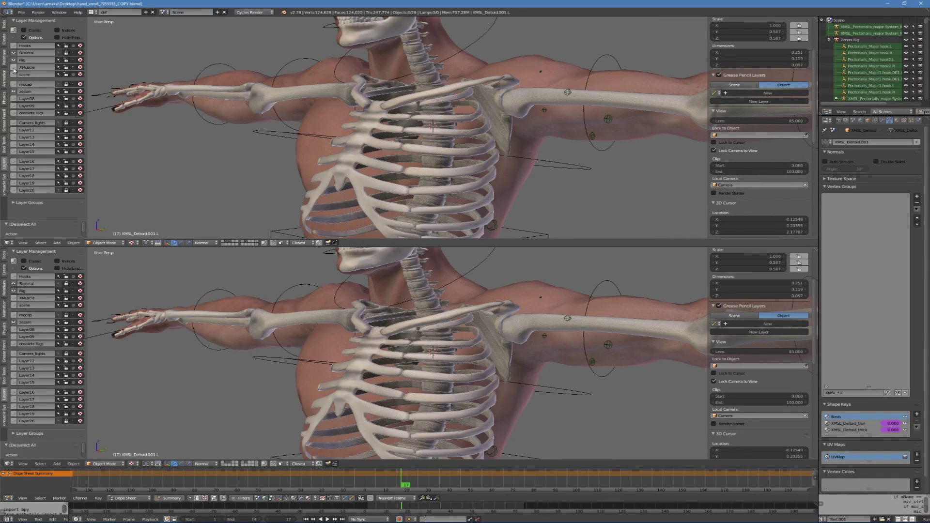
pyautogui.click(13, 68)
pyautogui.scroll(-4, 328, 106)
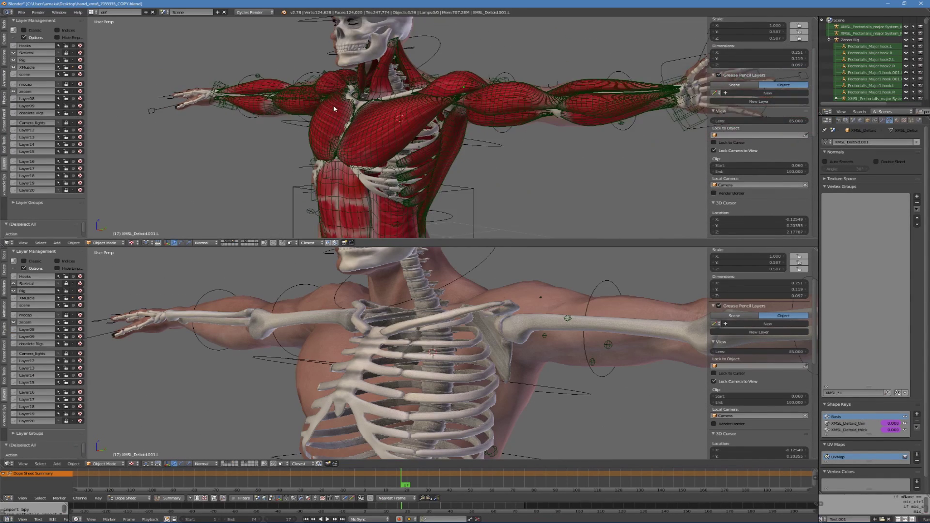
pyautogui.keyDown('shift'); pyautogui.moveTo(330, 106); pyautogui.dragTo(404, 130, button='middle'); pyautogui.keyUp('shift')
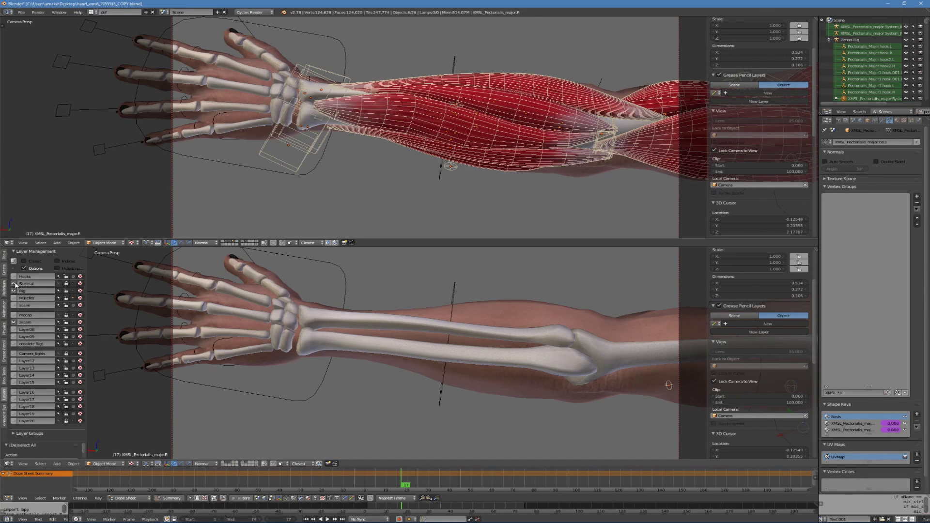
# Hide the Skeletal layer in the lower view and set that view's shading to Material
pyautogui.click(14, 284)
pyautogui.press('t')
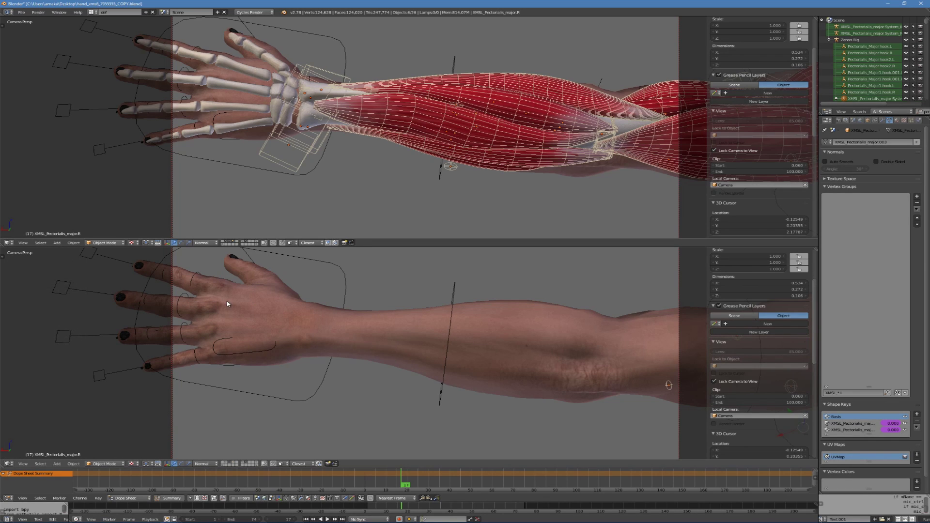
pyautogui.click(132, 464)
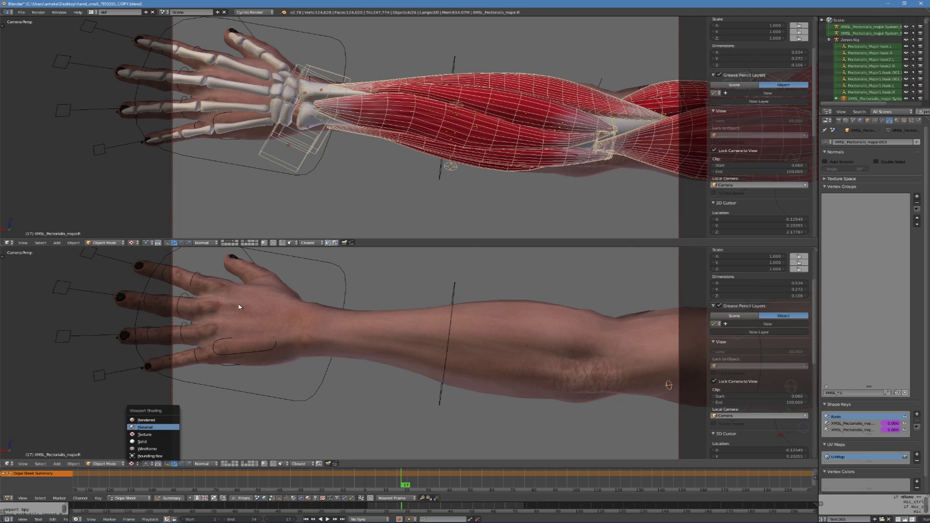
pyautogui.press('Return')
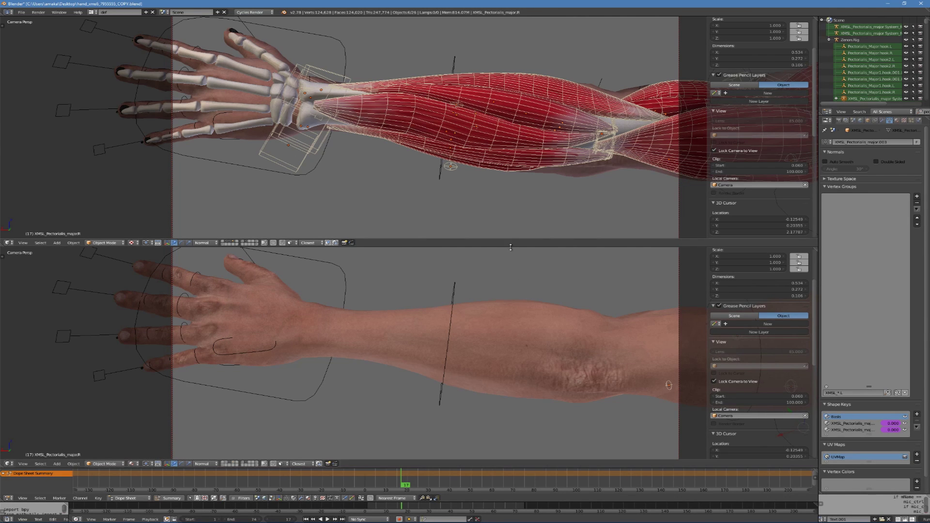
pyautogui.moveTo(510, 247); pyautogui.dragTo(519, 180)
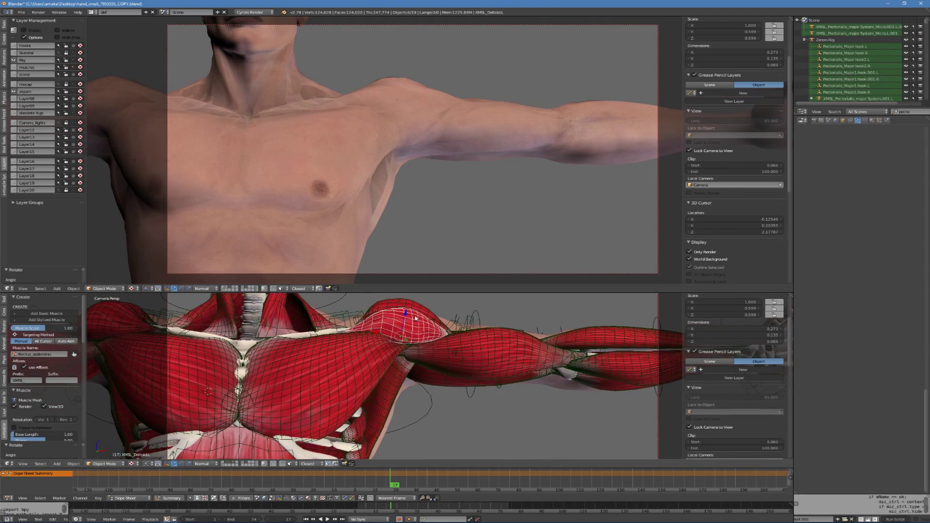
# Select the left biceps brachii muscle in the lower camera view
pyautogui.moveTo(499, 344); pyautogui.dragTo(473, 349, button='middle')
pyautogui.rightClick(508, 327)
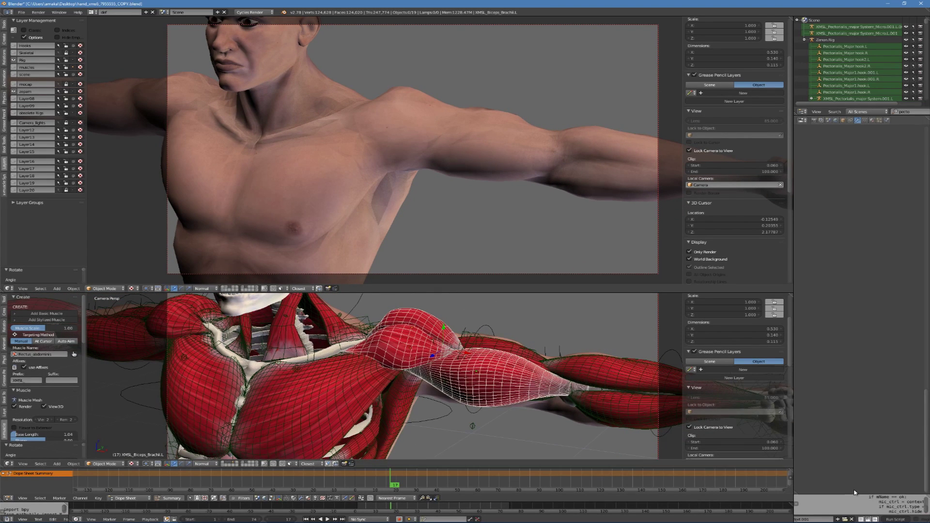
# Run the script to isolate the selected left deltoid and biceps muscles, and try moving them
pyautogui.click(895, 520)
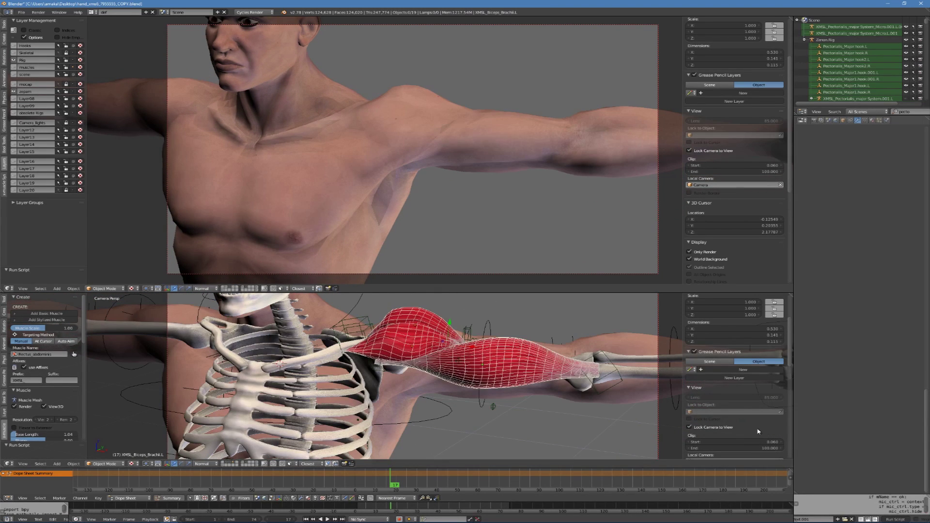
pyautogui.moveTo(472, 349); pyautogui.dragTo(470, 358, button='middle')
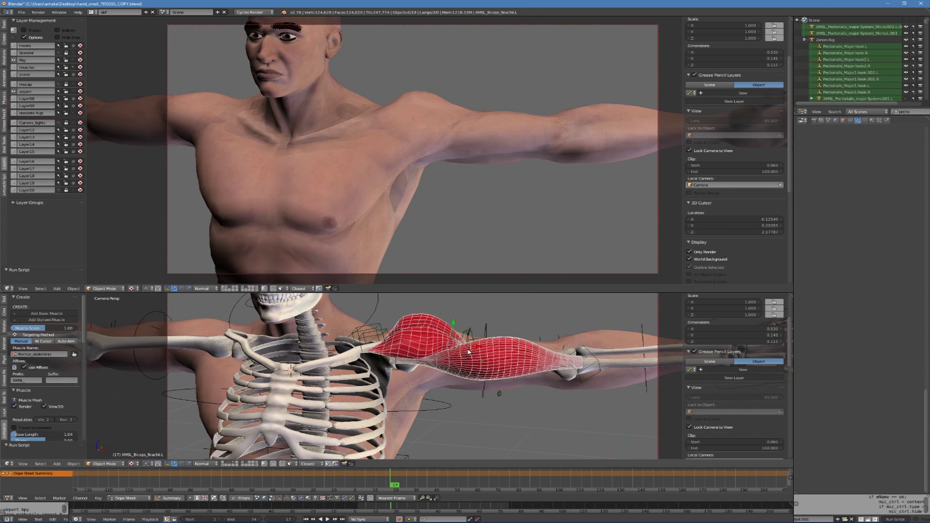
pyautogui.press('g')
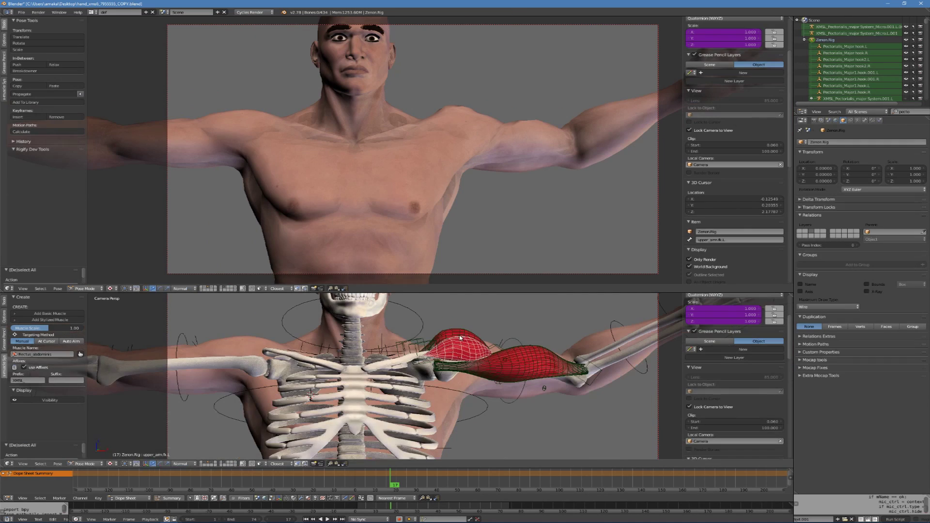
# Select both left deltoid muscles together with the left biceps brachii in the lower camera view
pyautogui.keyDown('alt'); pyautogui.rightClick(459, 336); pyautogui.keyUp('alt')
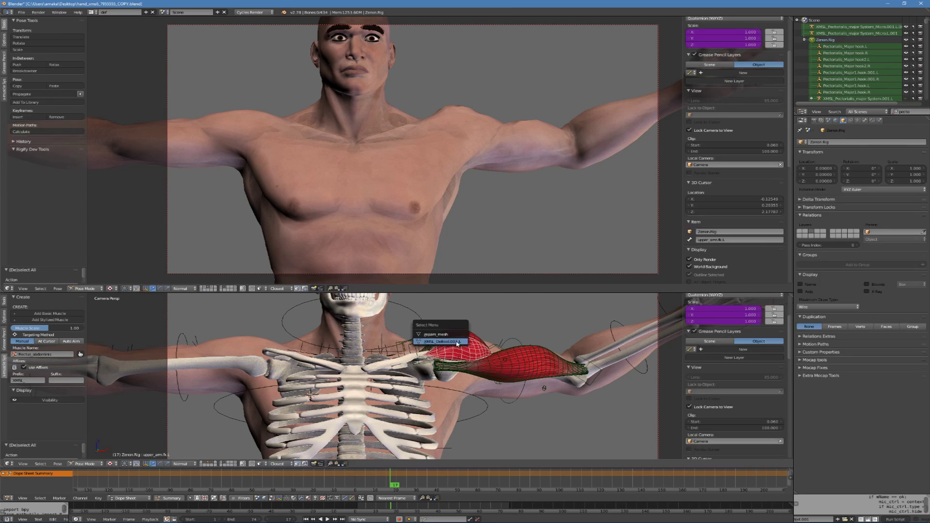
pyautogui.click(458, 342)
pyautogui.keyDown('alt'); pyautogui.rightClick(461, 351); pyautogui.keyUp('alt')
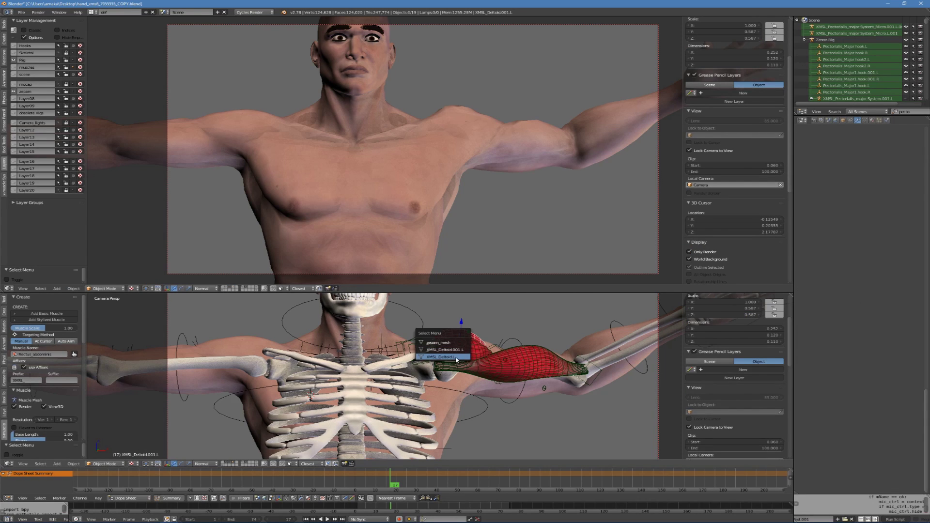
pyautogui.click(456, 357)
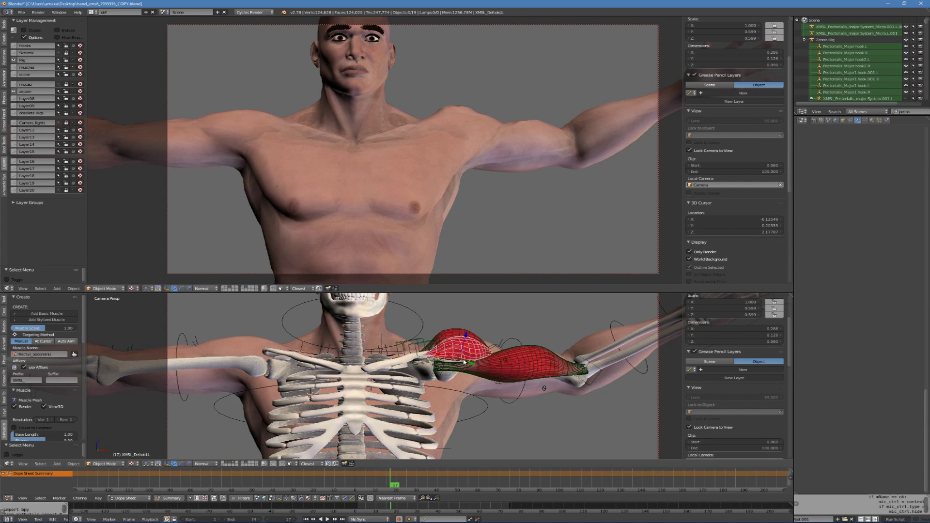
pyautogui.keyDown('alt'); pyautogui.keyDown('shift'); pyautogui.rightClick(452, 333); pyautogui.keyUp('shift'); pyautogui.keyUp('alt')
pyautogui.click(450, 341)
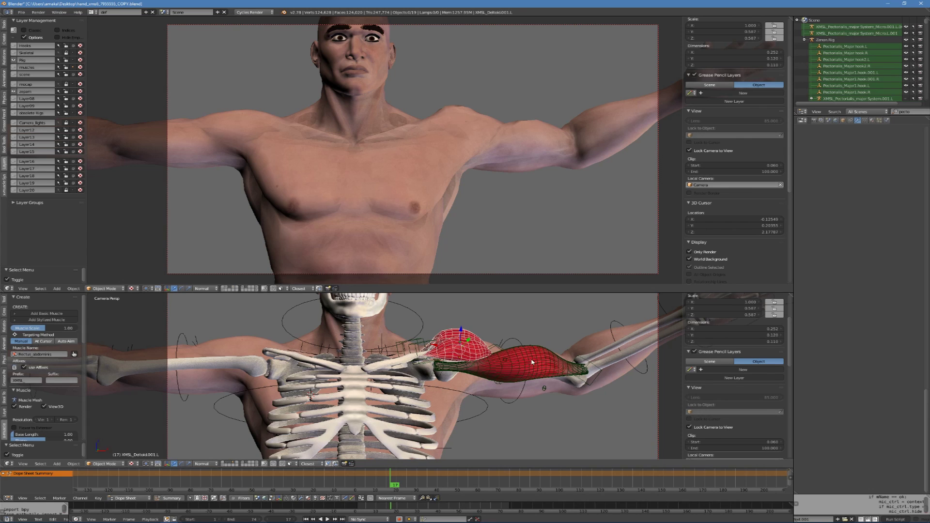
pyautogui.keyDown('alt'); pyautogui.keyDown('shift'); pyautogui.rightClick(532, 361); pyautogui.keyUp('shift'); pyautogui.keyUp('alt')
pyautogui.click(532, 369)
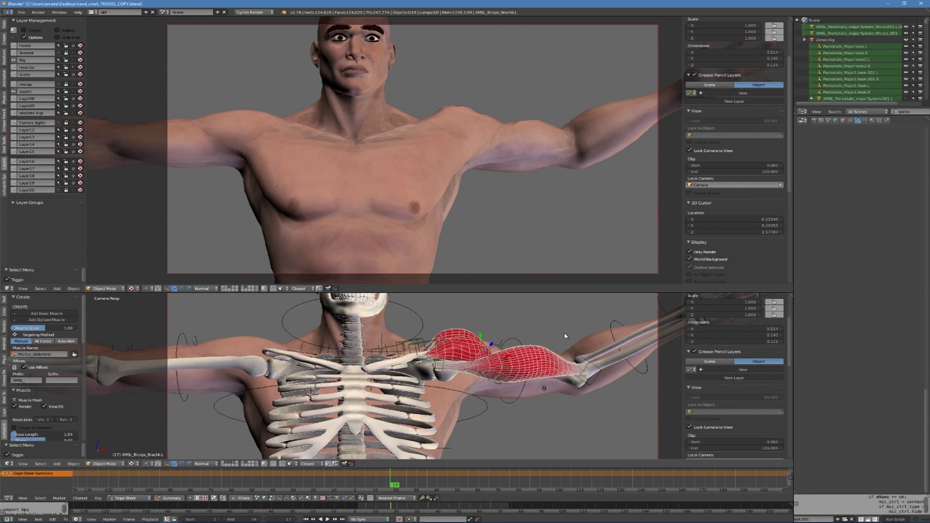
# Bring back the hidden muscles and freely rotate the left hand's IK control bone
pyautogui.moveTo(565, 334); pyautogui.dragTo(496, 371, button='middle')
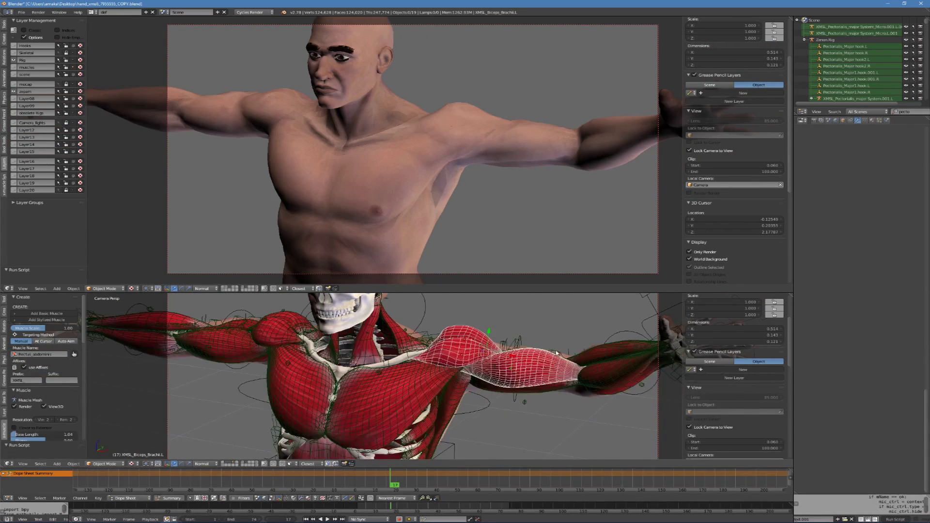
pyautogui.moveTo(557, 354); pyautogui.dragTo(379, 343, button='middle')
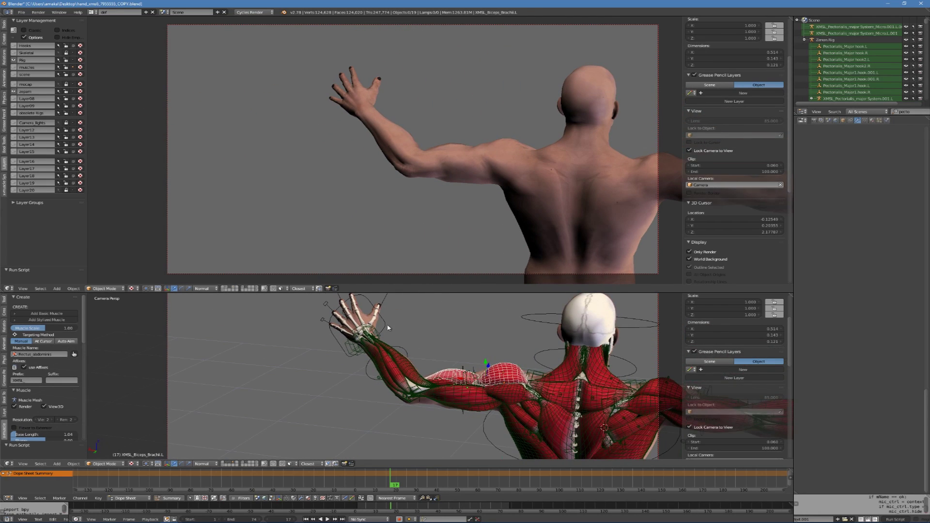
pyautogui.rightClick(387, 328)
pyautogui.hotkey('ctrl', 'Tab')
pyautogui.press('r')
pyautogui.press('r')
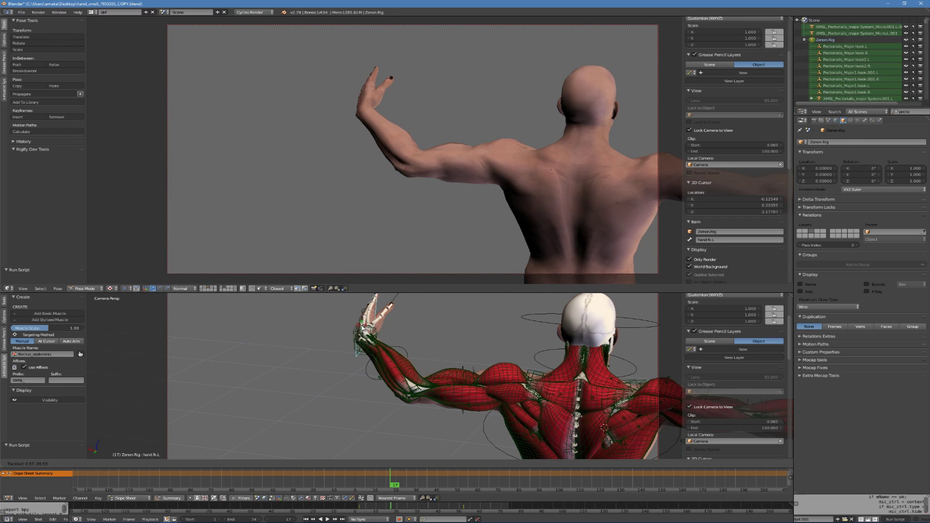
pyautogui.click(418, 309)
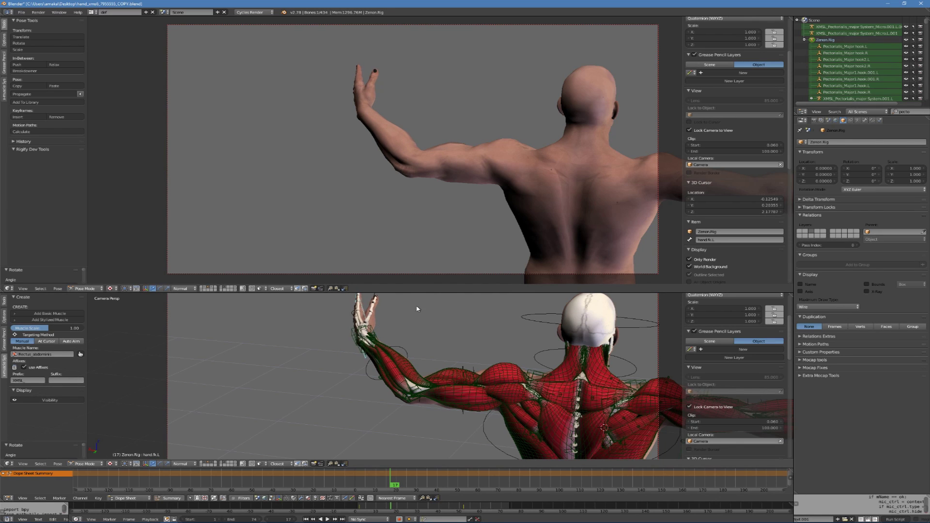
# Undo the trial move of the rear left deltoid and try moving a neighbouring shoulder muscle
pyautogui.moveTo(487, 332); pyautogui.dragTo(419, 315, button='middle')
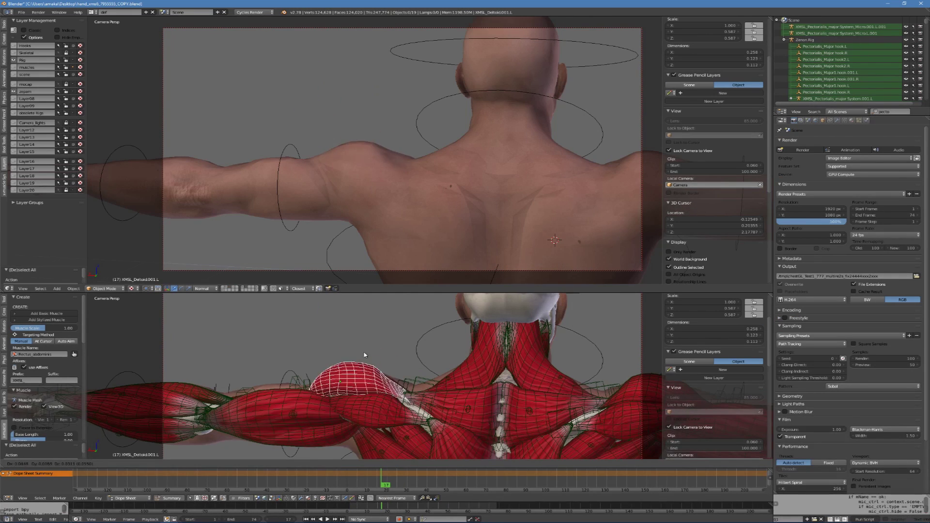
pyautogui.hotkey('ctrl', 'z')
pyautogui.rightClick(359, 391)
pyautogui.moveTo(359, 387)
pyautogui.mouseDown(button='middle')
pyautogui.moveTo(371, 377)
pyautogui.moveTo(366, 395)
pyautogui.mouseUp(button='middle')
pyautogui.press('g')
pyautogui.rightClick(338, 356)
# Select the hand IK control on the left arm and rotate it freely to re-pose the hand
pyautogui.moveTo(338, 358); pyautogui.dragTo(295, 339, button='middle')
pyautogui.rightClick(291, 343)
pyautogui.rightClick(265, 313)
pyautogui.press('r')
pyautogui.press('r')
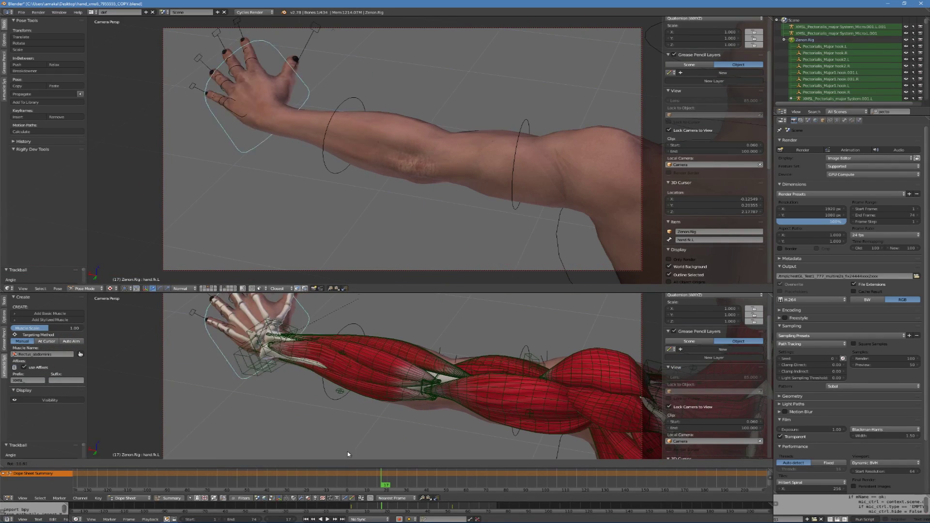
pyautogui.click(339, 446)
# Turn on Only Render in the upper view so it displays just the skinned arm without rig controls
pyautogui.moveTo(334, 440); pyautogui.dragTo(372, 379, button='middle')
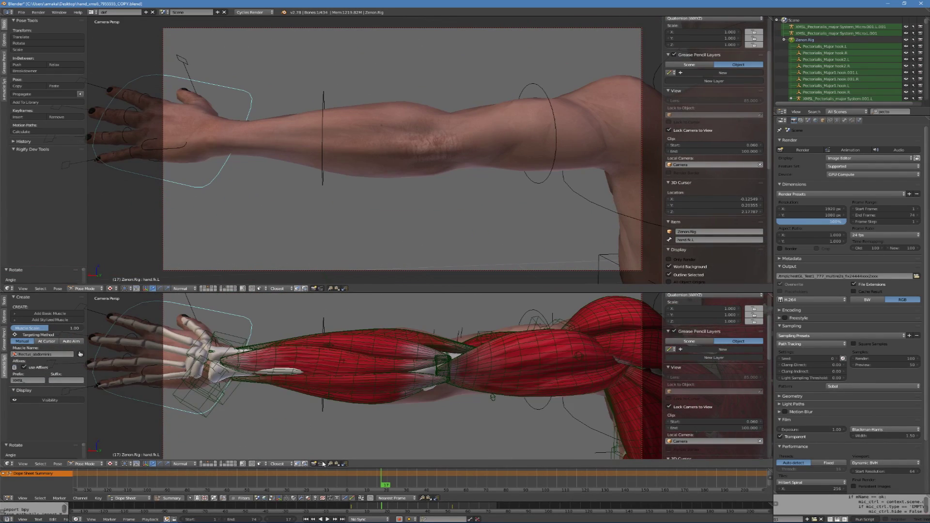
pyautogui.click(668, 259)
pyautogui.moveTo(567, 210); pyautogui.dragTo(470, 210, button='middle')
# Select the skin mesh and set the preview level of its Multires modifier to 2
pyautogui.rightClick(477, 187)
pyautogui.click(836, 120)
pyautogui.moveTo(925, 134); pyautogui.dragTo(909, 300)
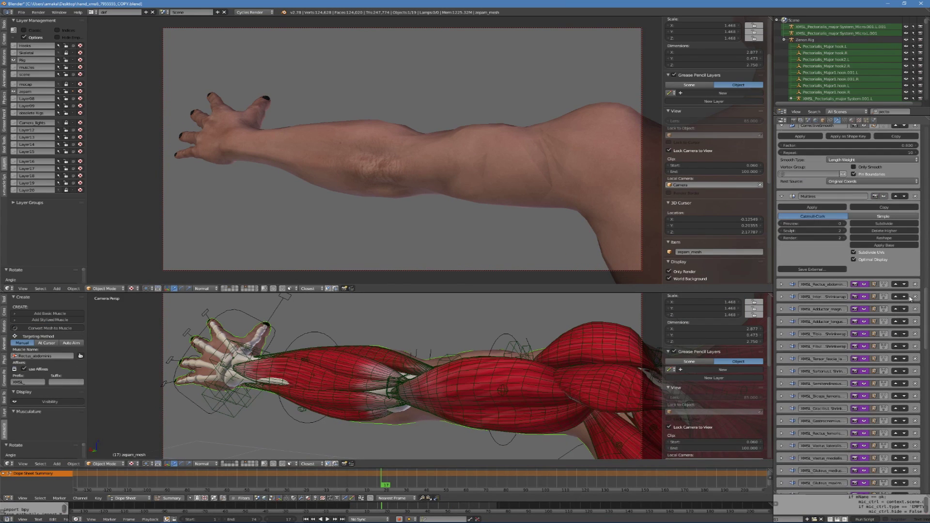
pyautogui.click(826, 223)
pyautogui.write('2')
pyautogui.press('Return')
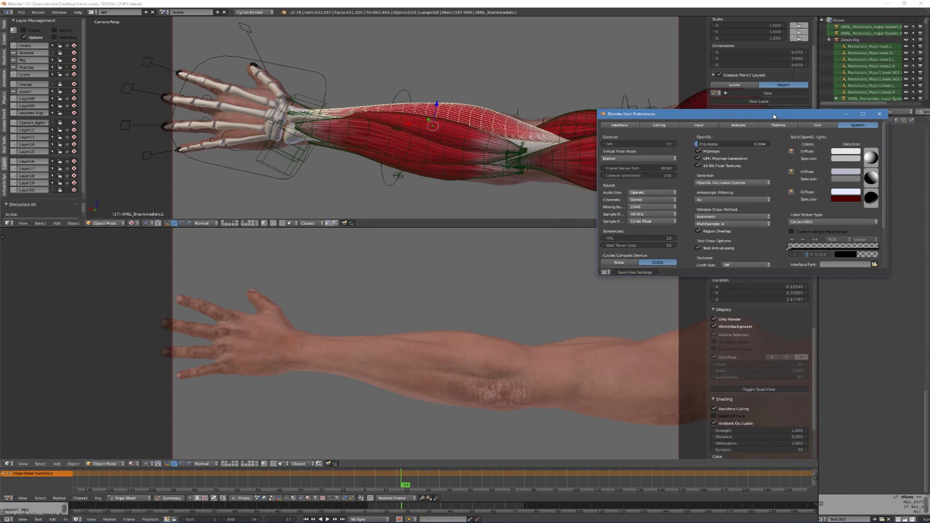
# Adjust the direction of the third solid OpenGL light in the user preferences
pyautogui.moveTo(871, 159); pyautogui.dragTo(874, 198)
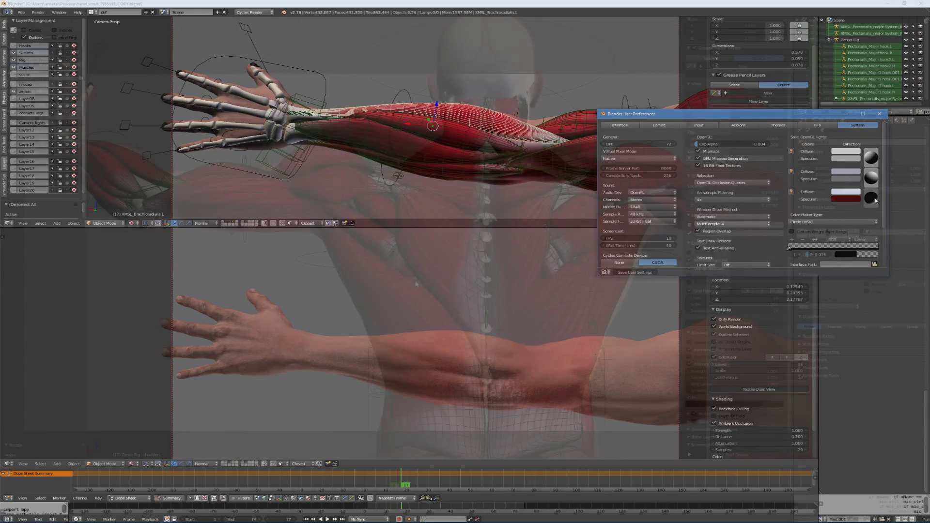
# Freely rotate the left shoulder control bone to flex the back muscles
pyautogui.press('r')
pyautogui.press('r')
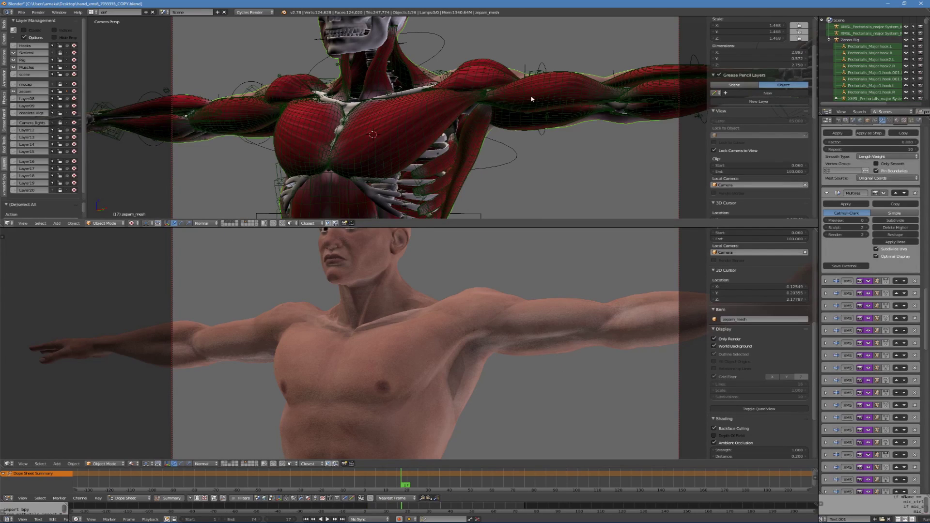
# Select the left biceps brachii in the upper view and try moving it to deform the skin
pyautogui.rightClick(553, 91)
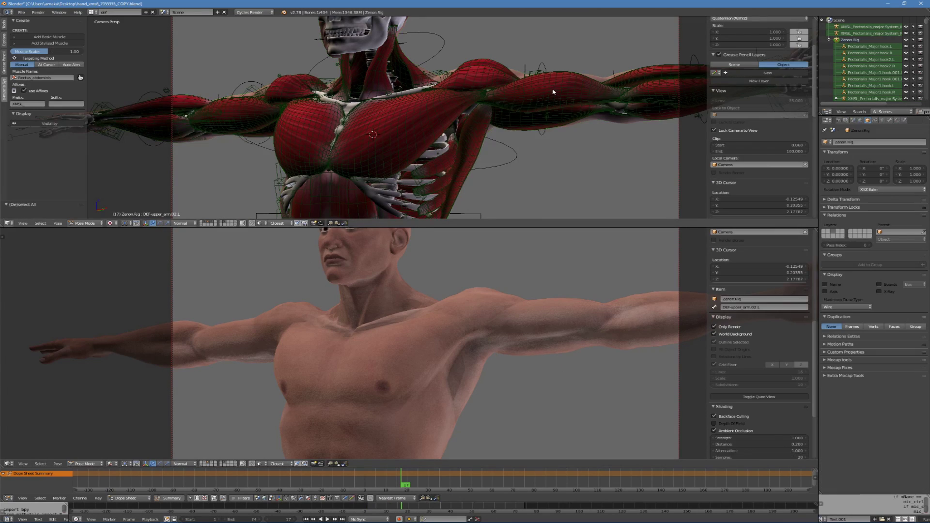
pyautogui.rightClick(565, 77)
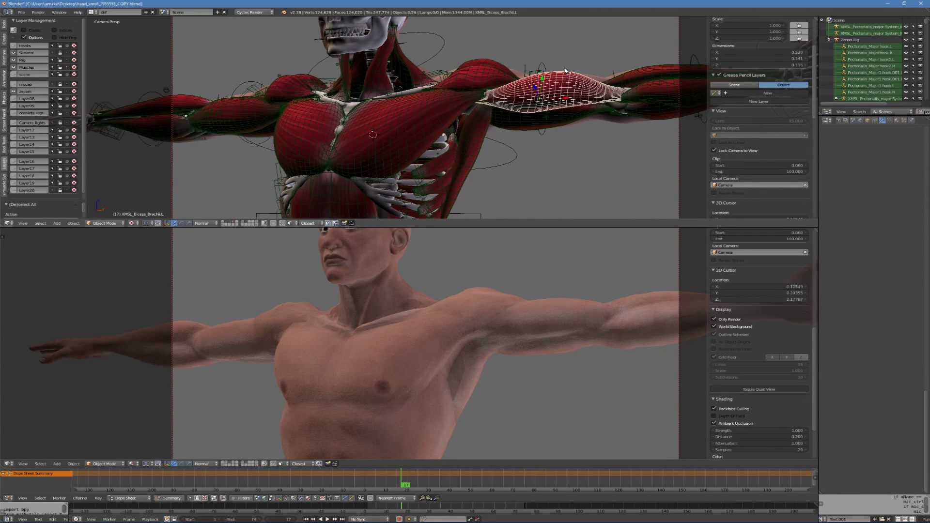
pyautogui.press('g')
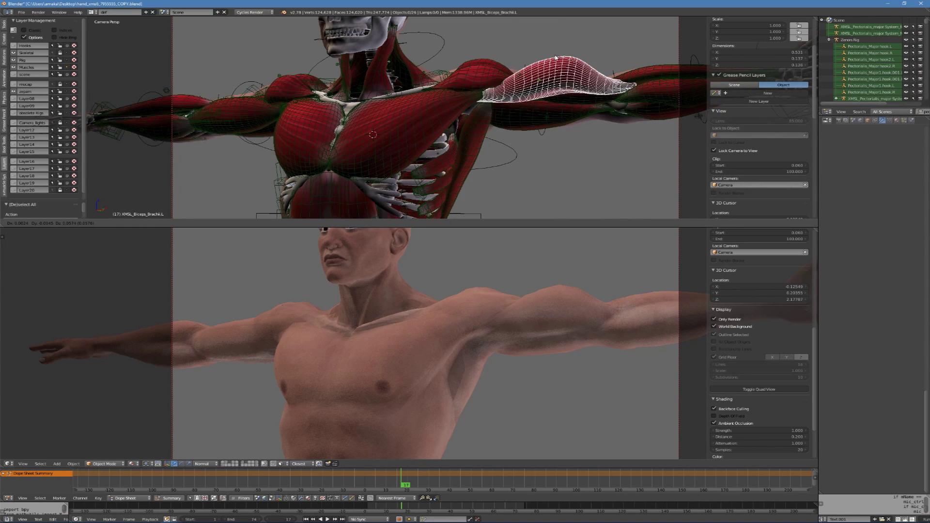
pyautogui.rightClick(554, 58)
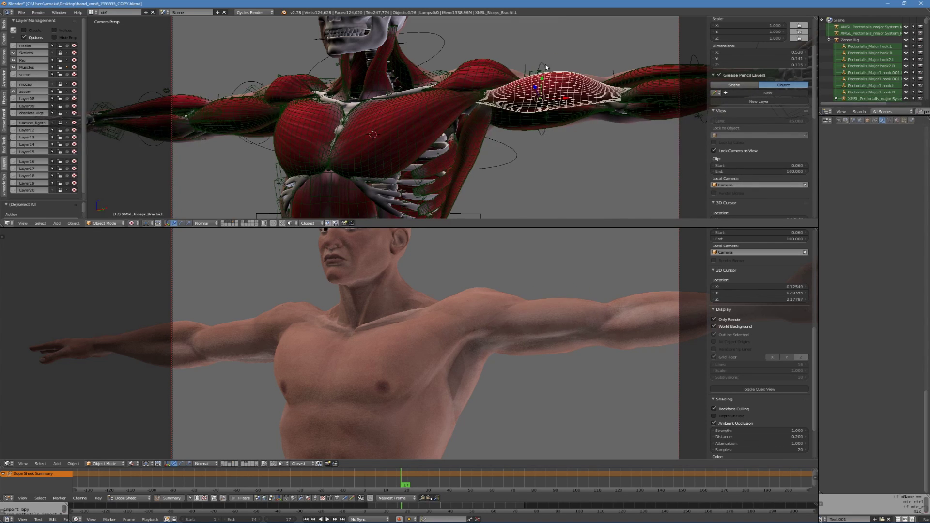
# Select the left pectoralis major from the overlapping objects and try moving it across the chest
pyautogui.rightClick(459, 117)
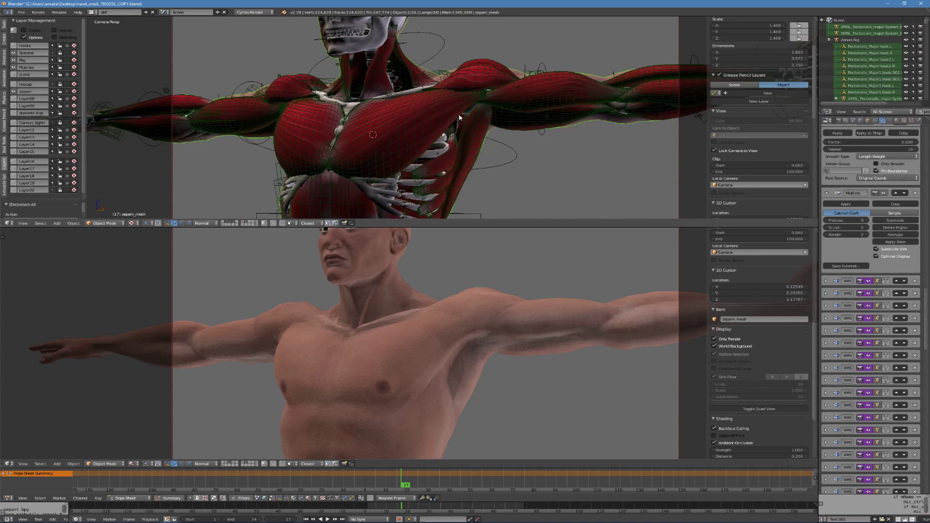
pyautogui.keyDown('alt'); pyautogui.rightClick(415, 129); pyautogui.keyUp('alt')
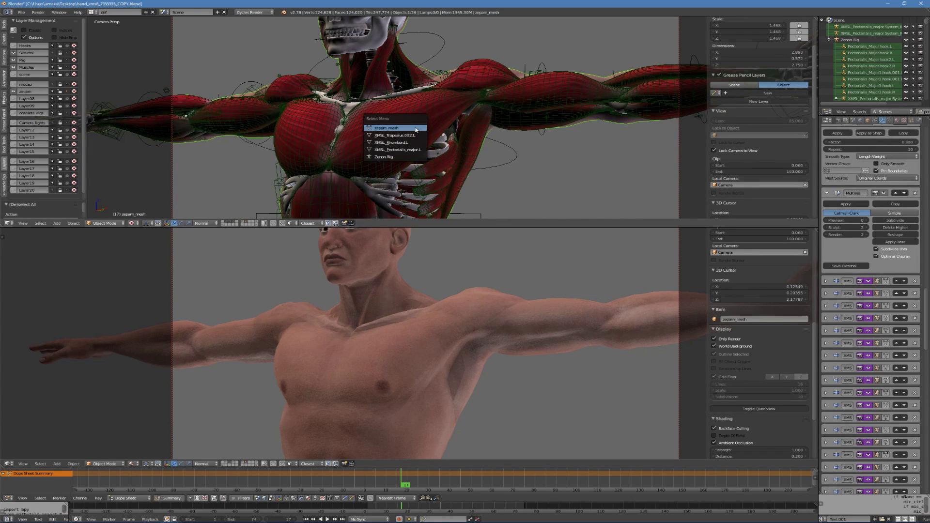
pyautogui.click(411, 151)
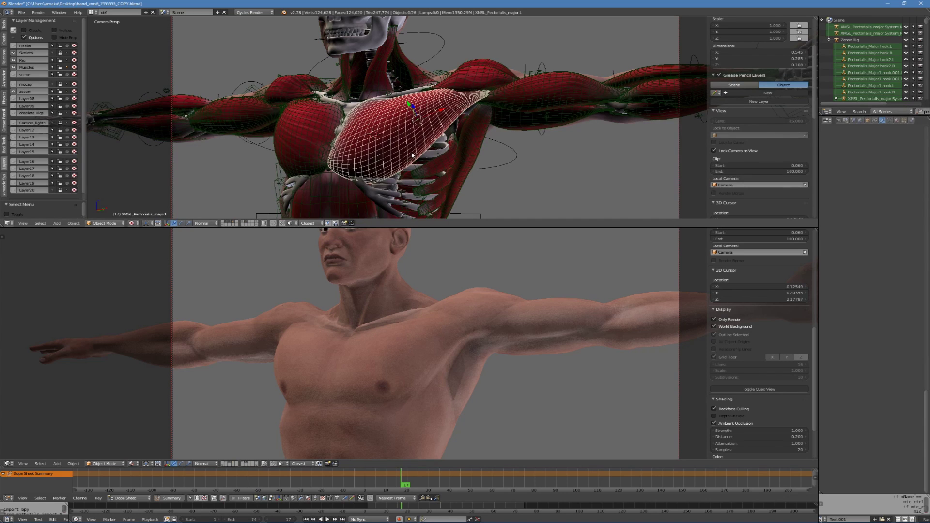
pyautogui.press('g')
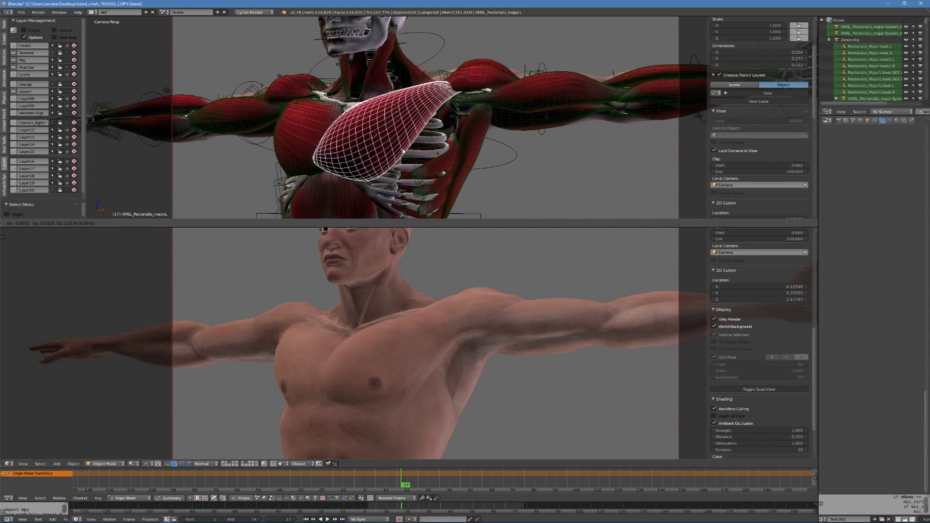
pyautogui.click(406, 143)
# Set the viewport shading of both the upper and lower 3D views to Solid
pyautogui.press('z')
pyautogui.press('z')
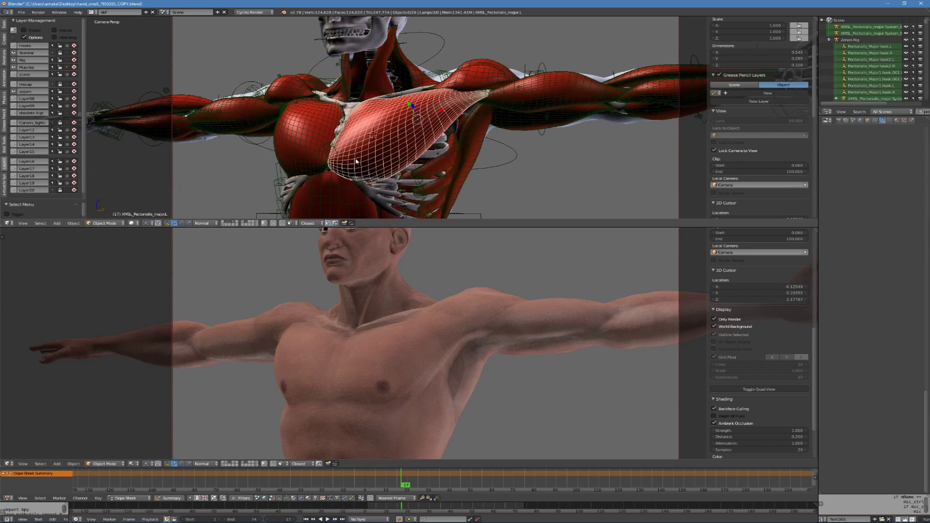
pyautogui.click(132, 464)
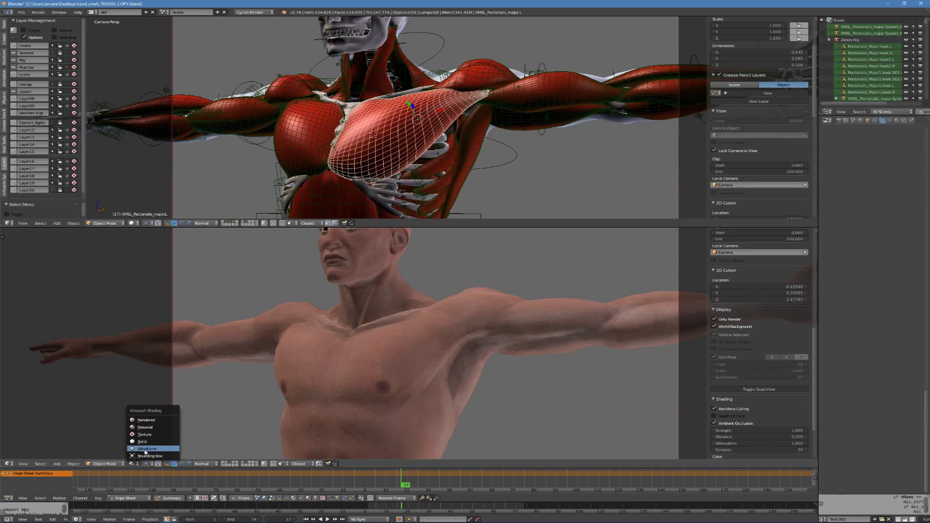
pyautogui.click(142, 442)
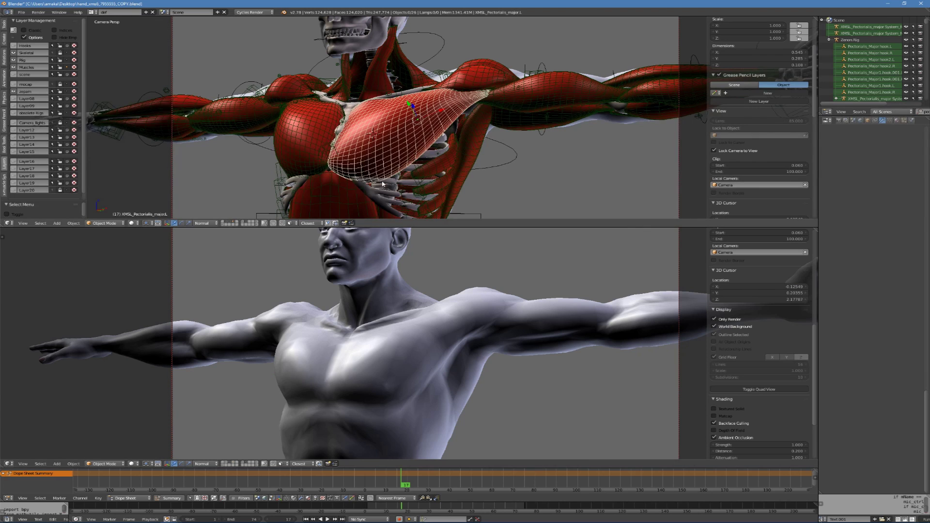
# Try moving the left pectoralis major again to check how the solid-shaded skin follows it
pyautogui.press('g')
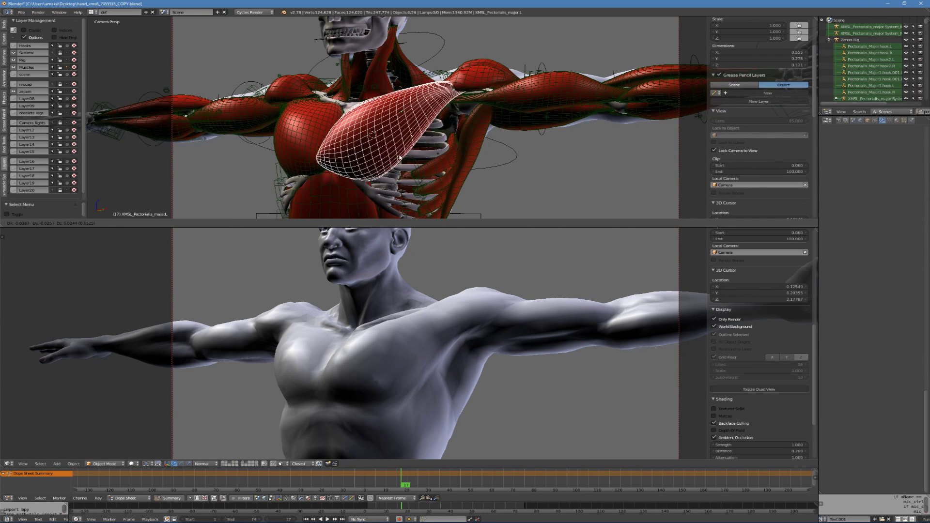
pyautogui.click(397, 144)
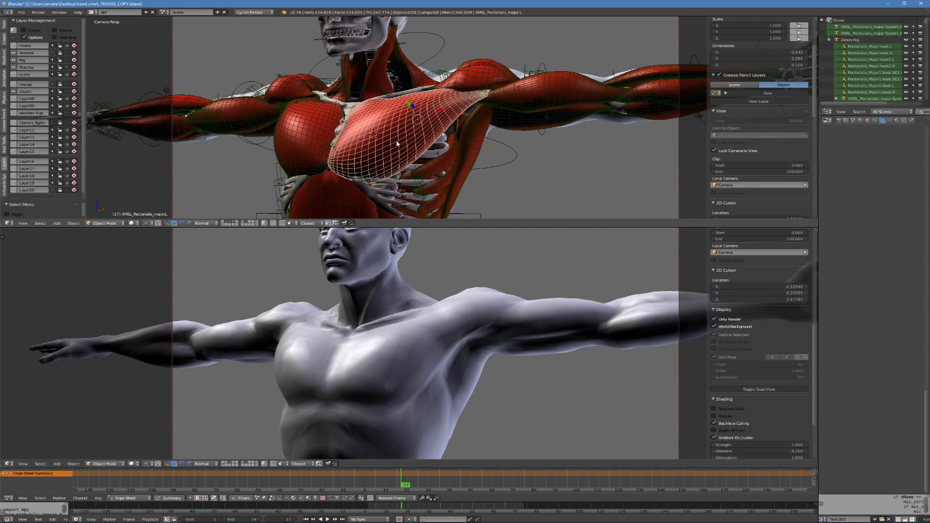